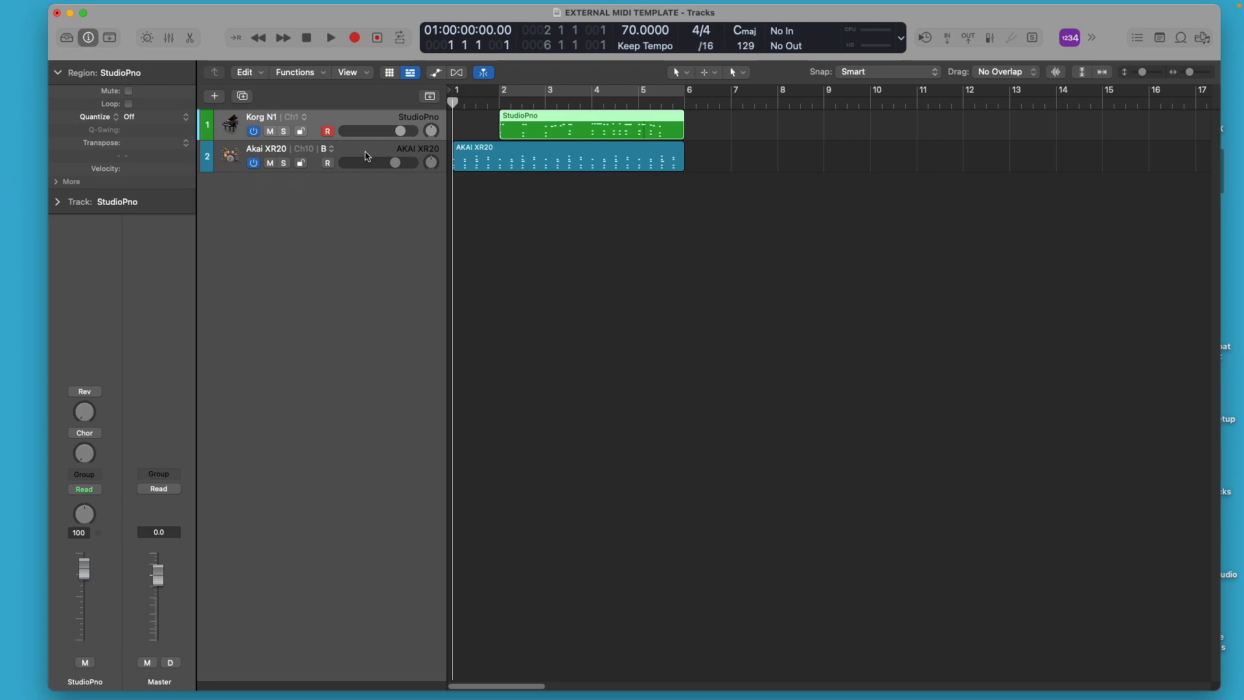
Select the Akai XR20 drum track, play the arrangement from the start, and return the playhead to bar 1.
click(366, 151)
click(363, 124)
click(366, 156)
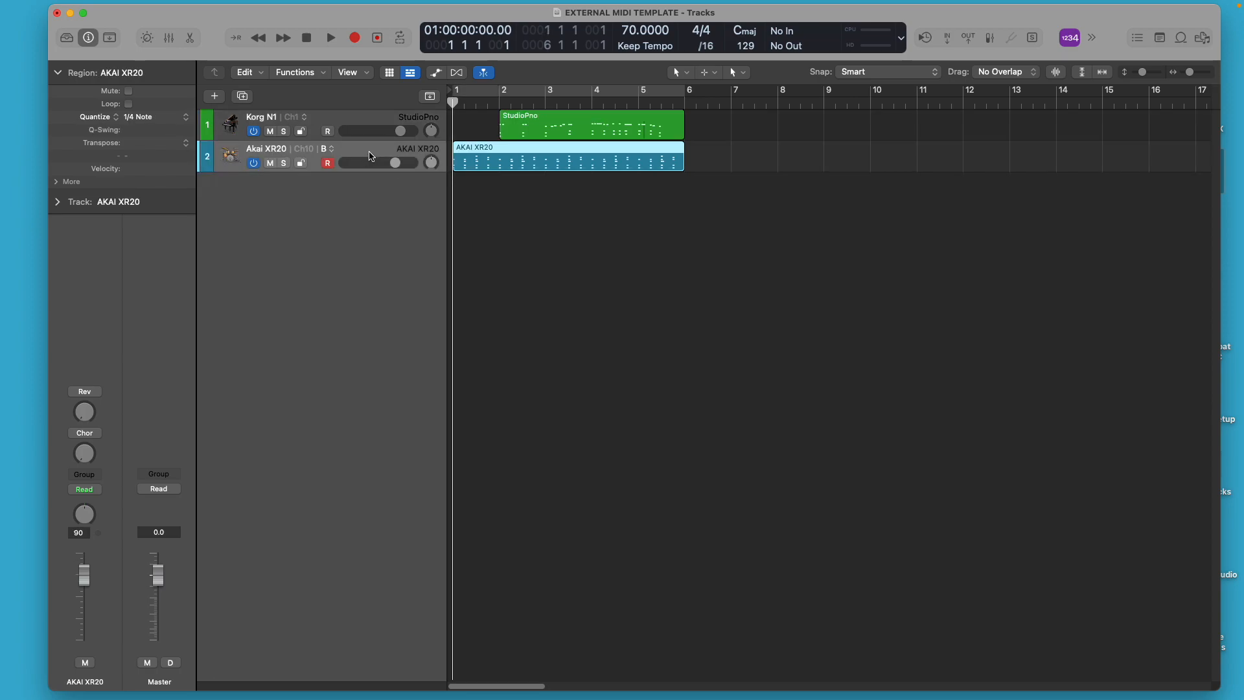
key(space)
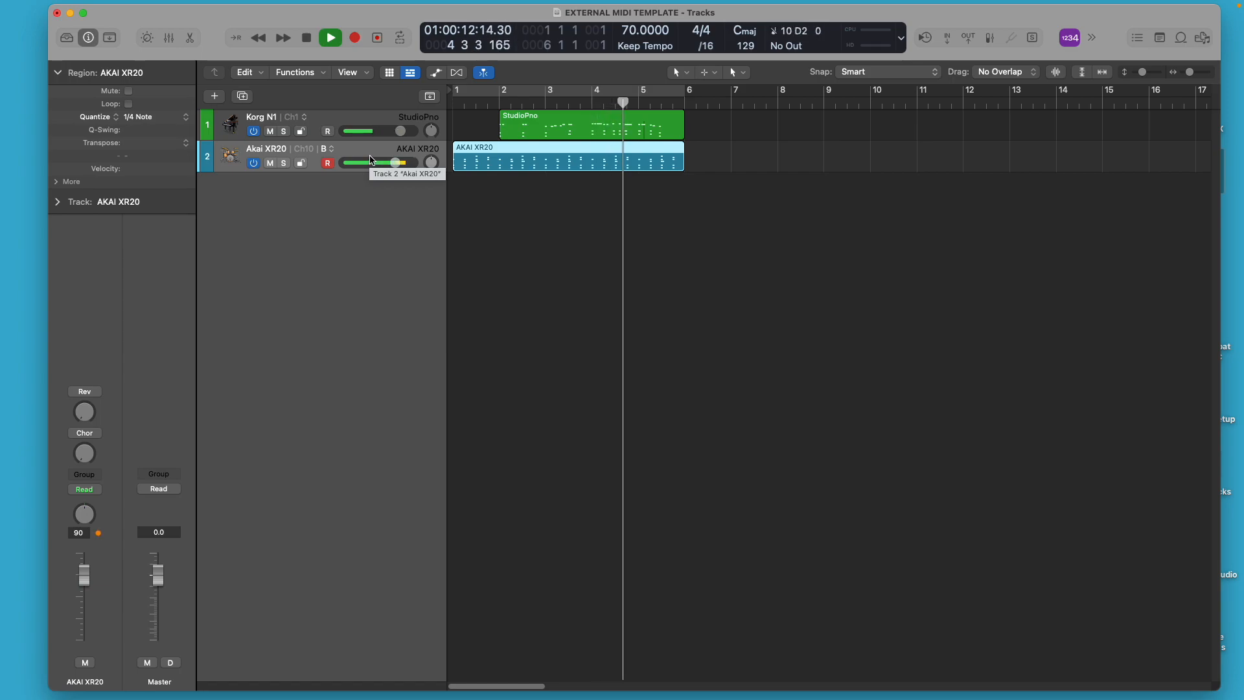
click(308, 41)
click(308, 42)
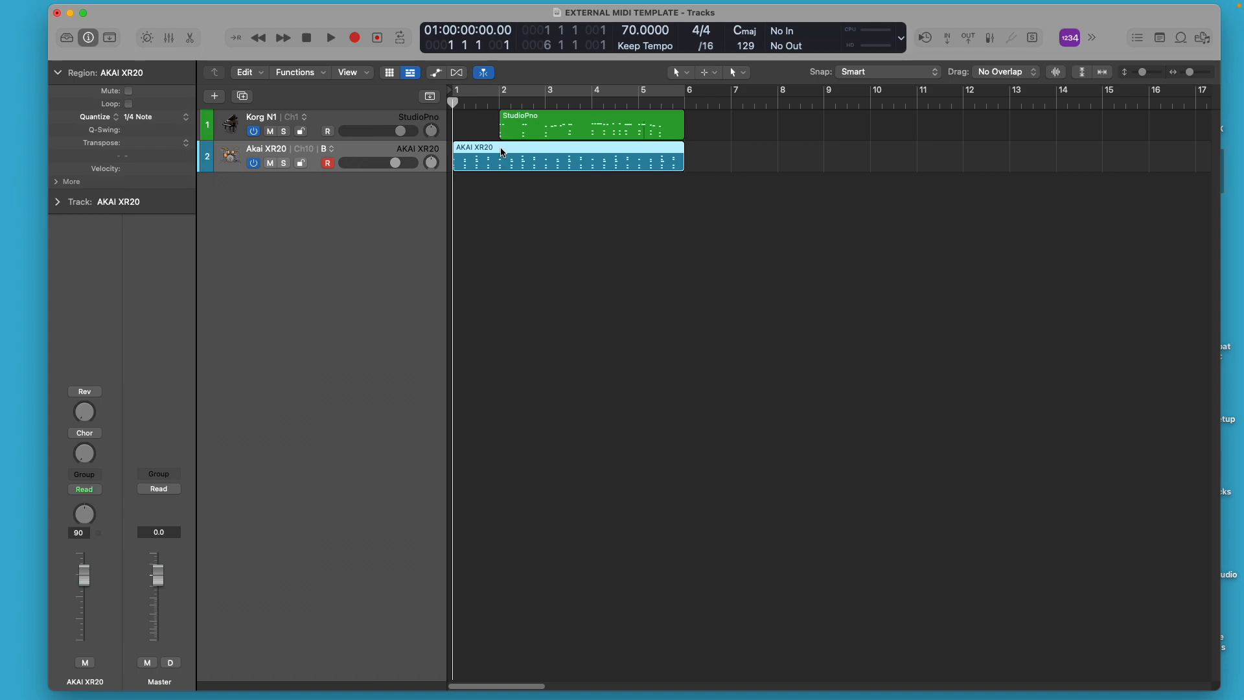
Separate the AKAI XR20 drum region's MIDI events by note pitch onto individual tracks.
mouse_move(94, 7)
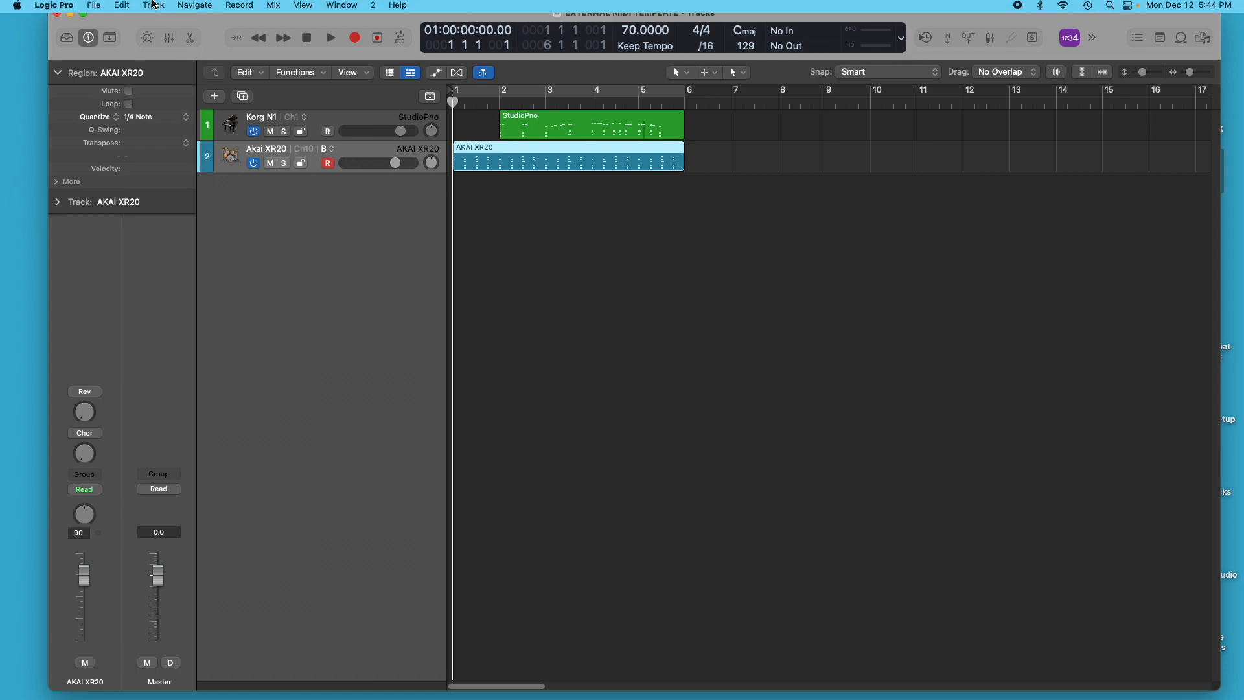
click(94, 8)
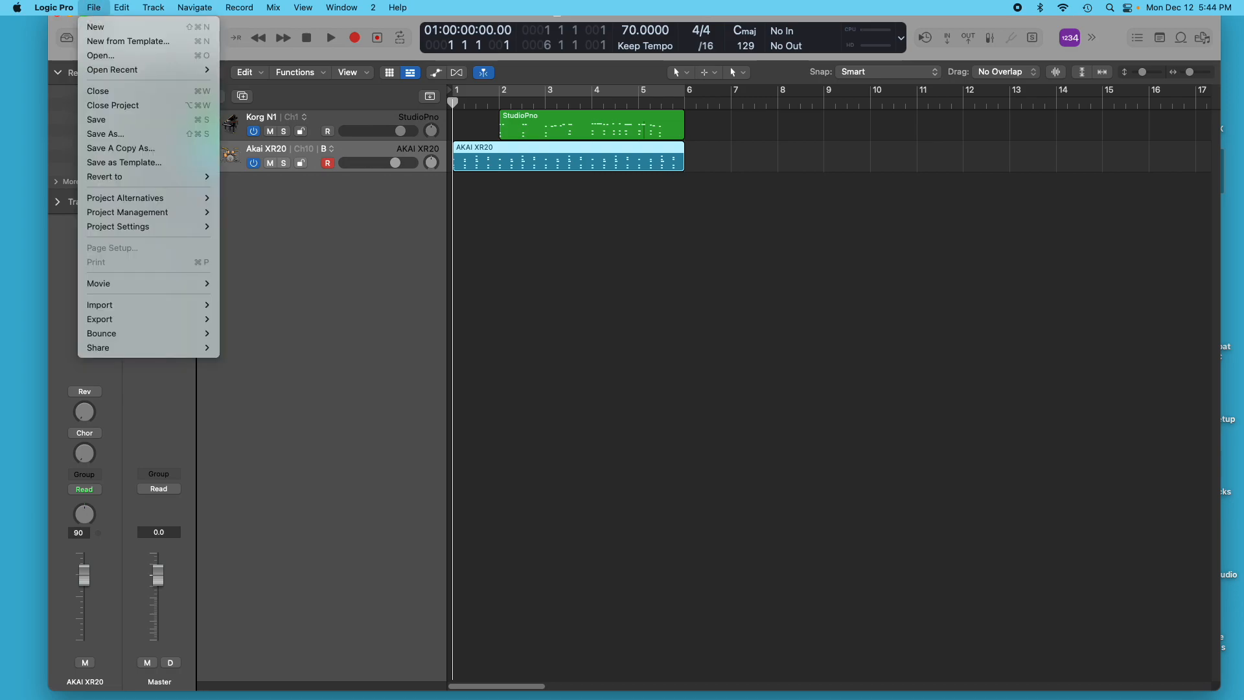
mouse_move(123, 6)
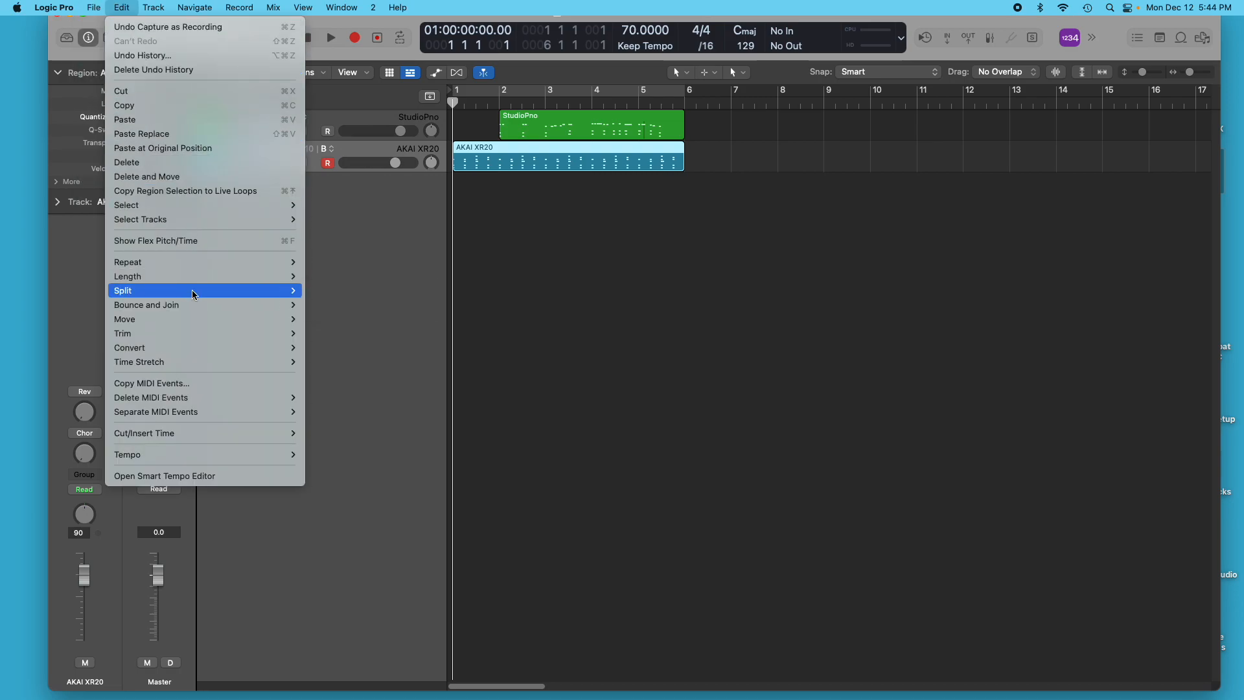
mouse_move(198, 400)
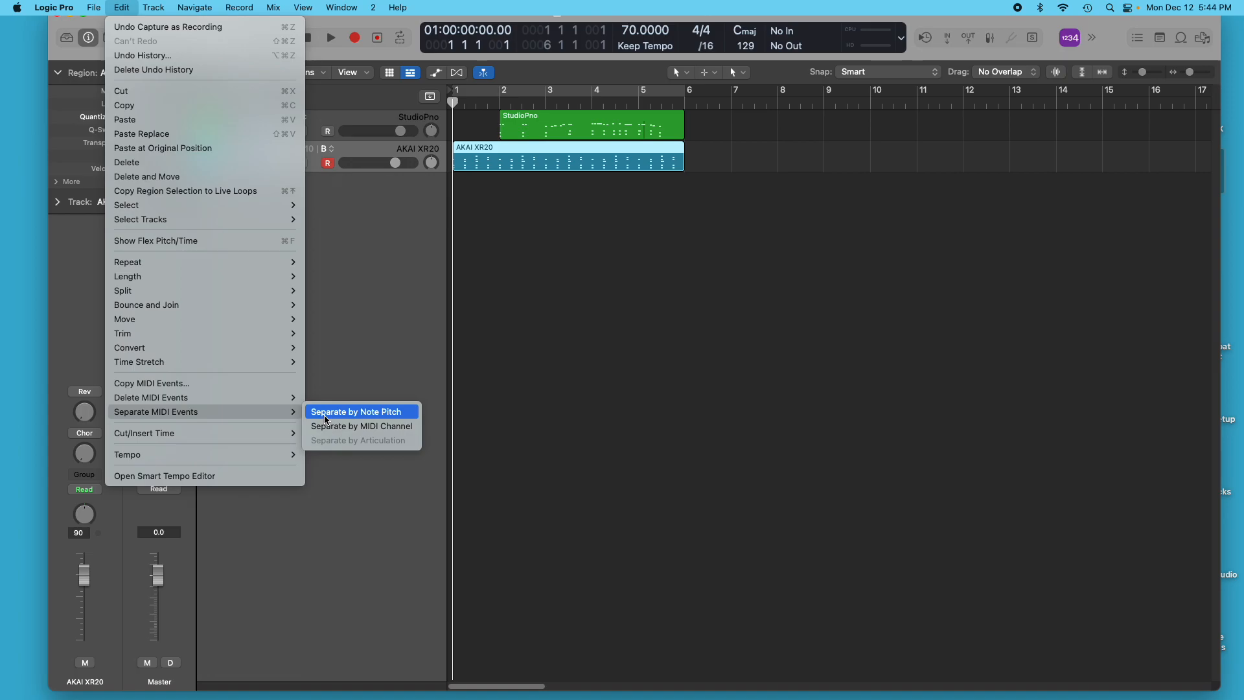
click(326, 418)
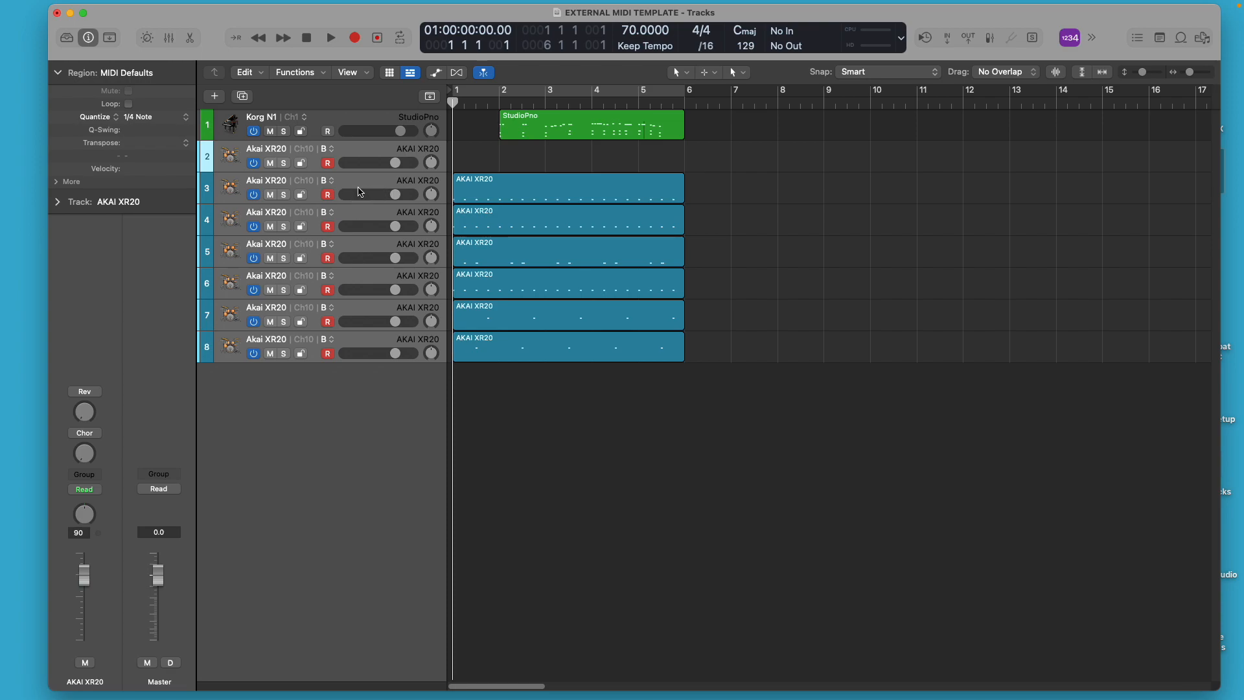
Examine the separated AKAI XR20 regions on tracks 3 to 8 one at a time, ending with the track 3 region selected.
click(371, 153)
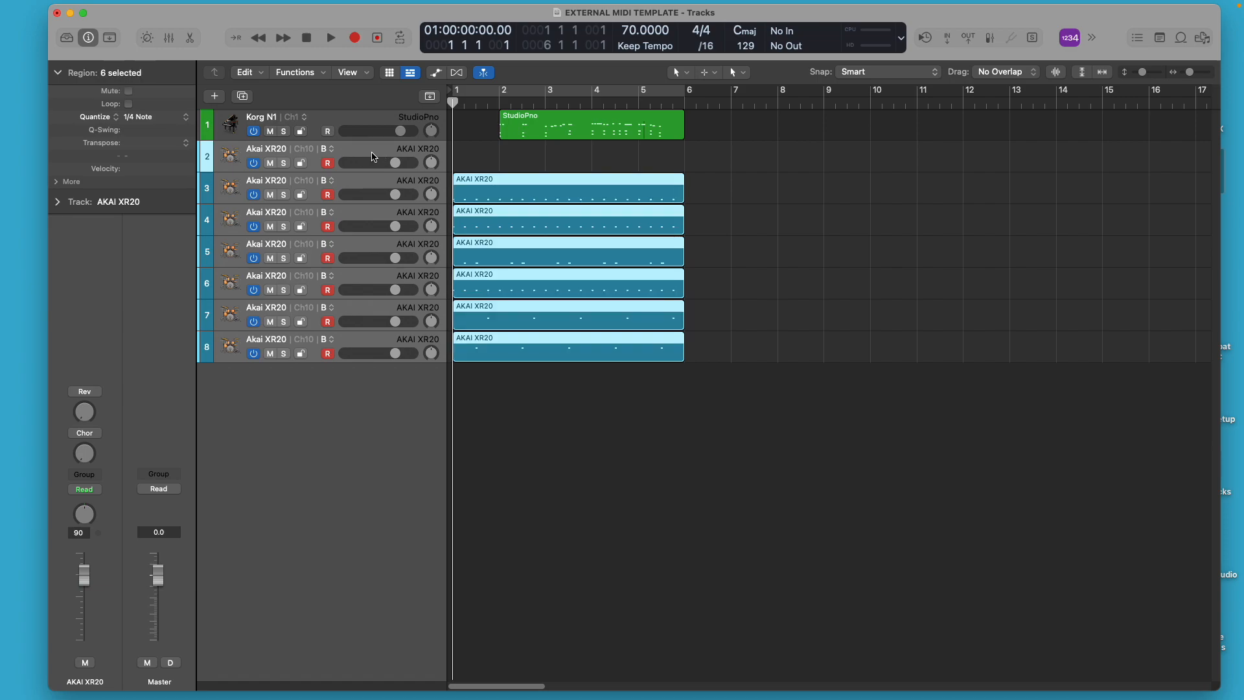
click(461, 158)
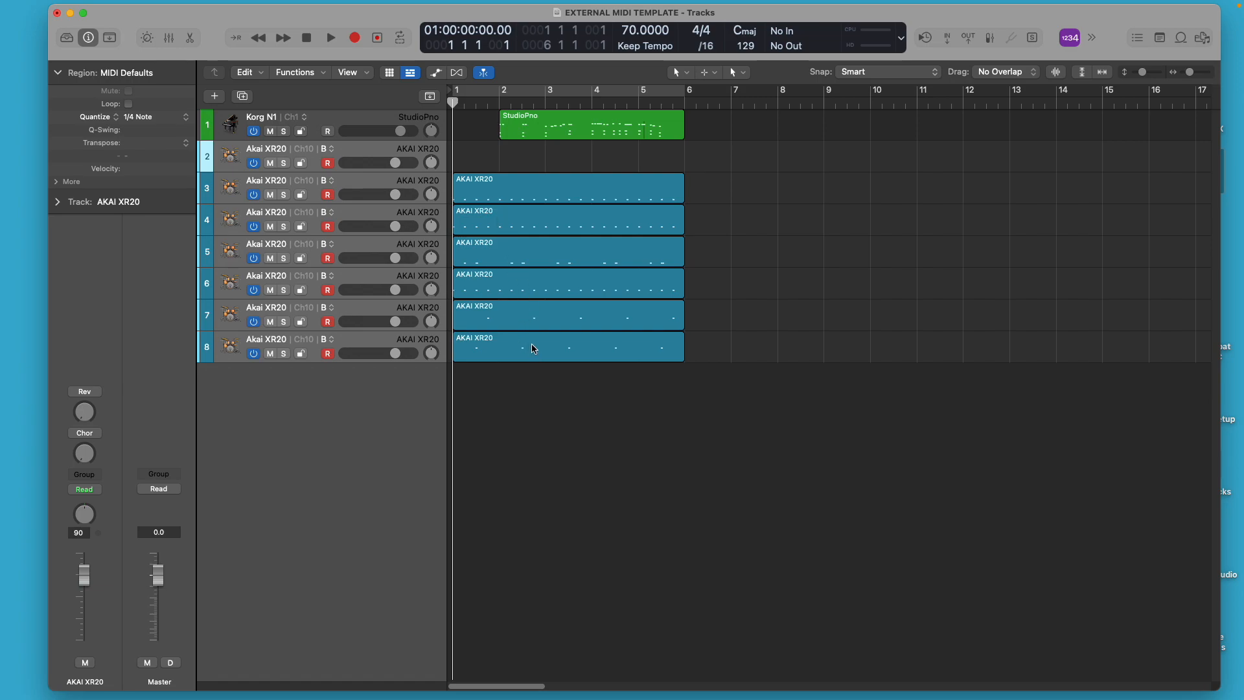
click(546, 190)
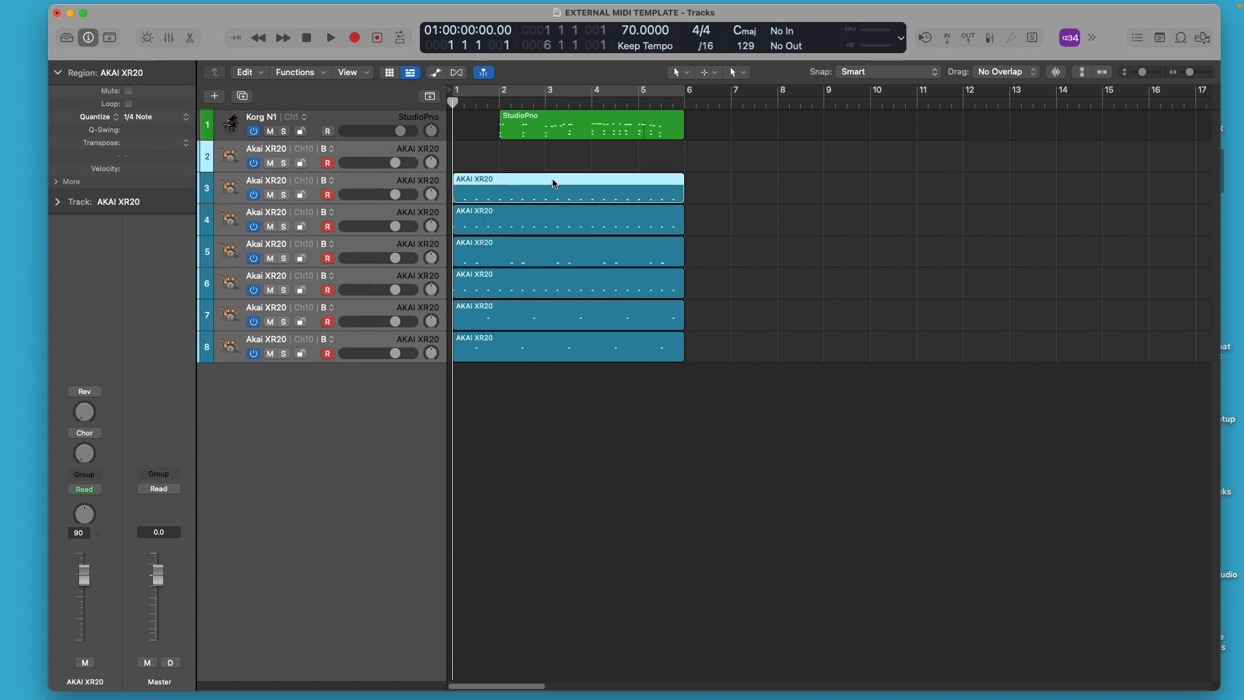
click(556, 222)
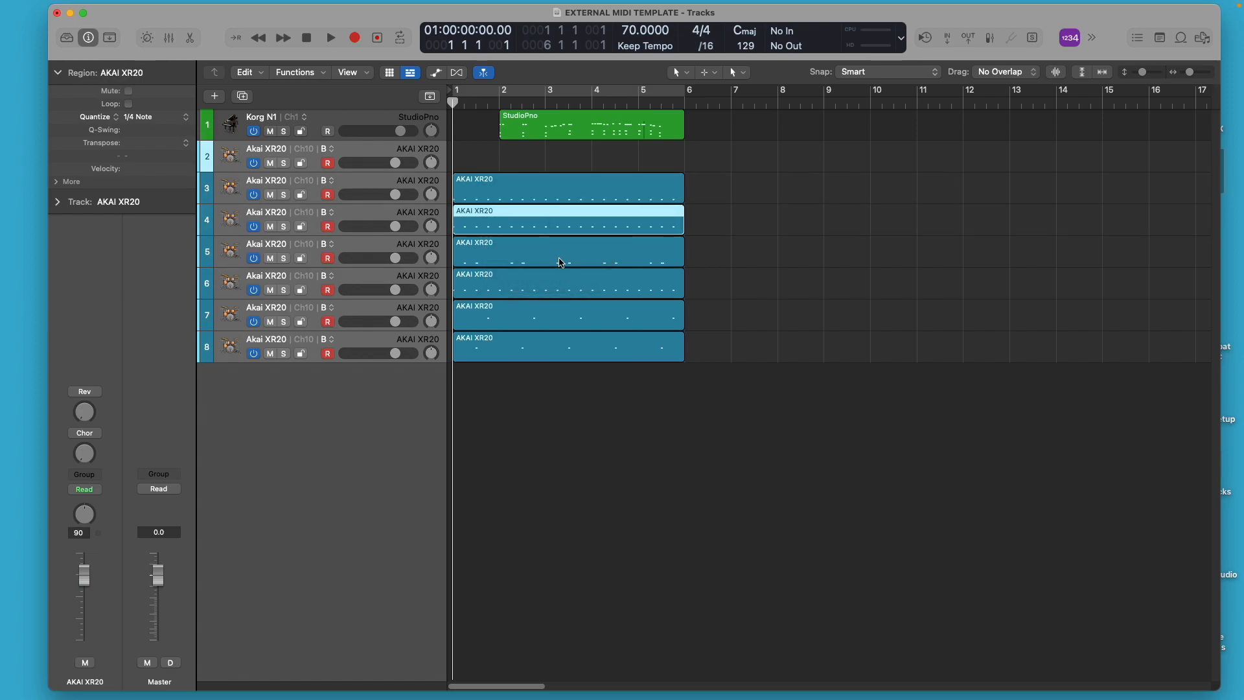
click(561, 256)
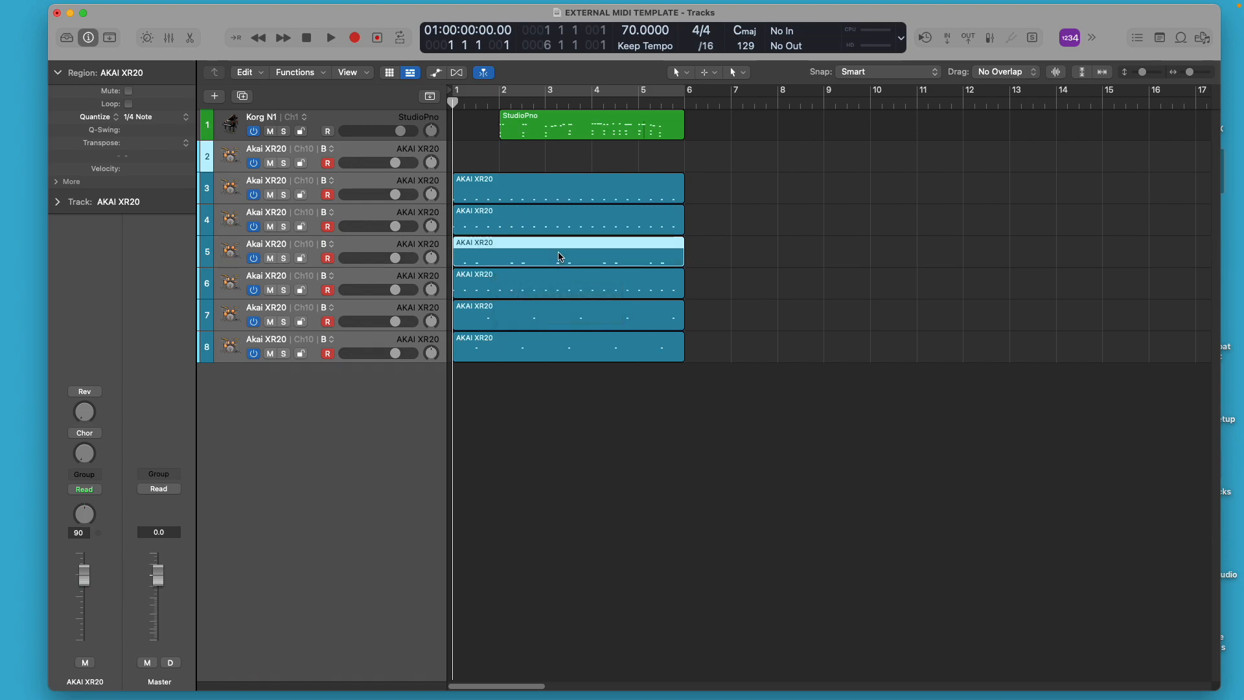
click(574, 285)
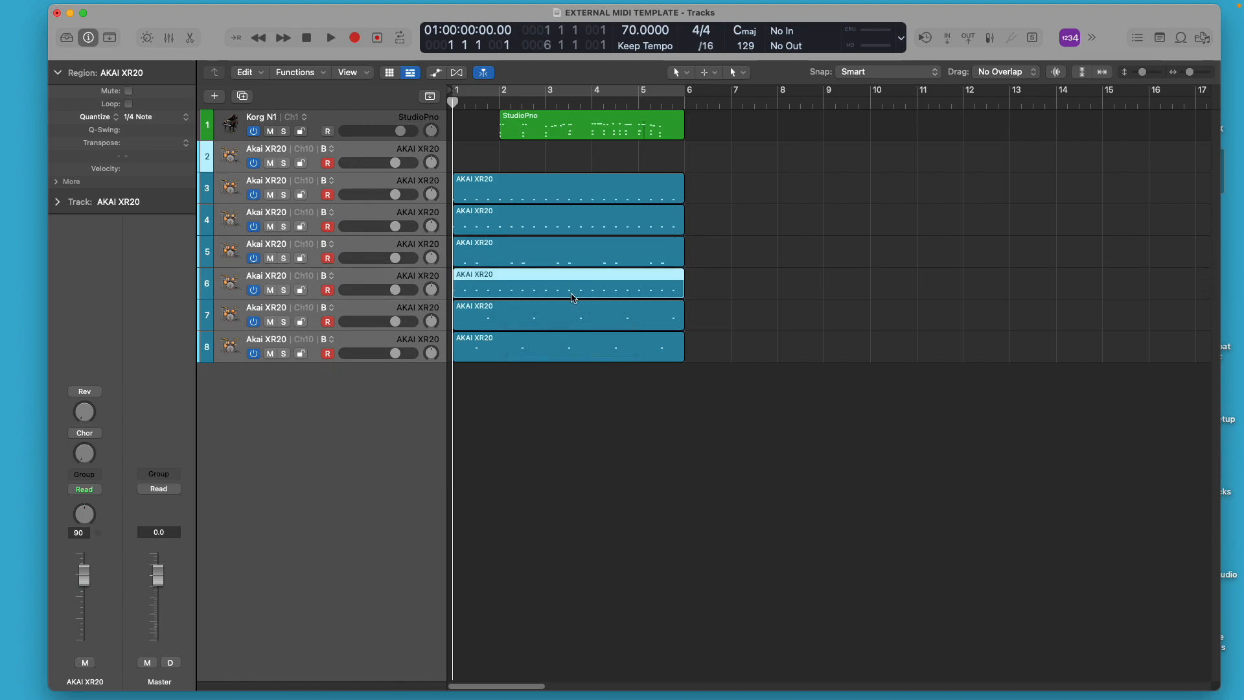
click(583, 320)
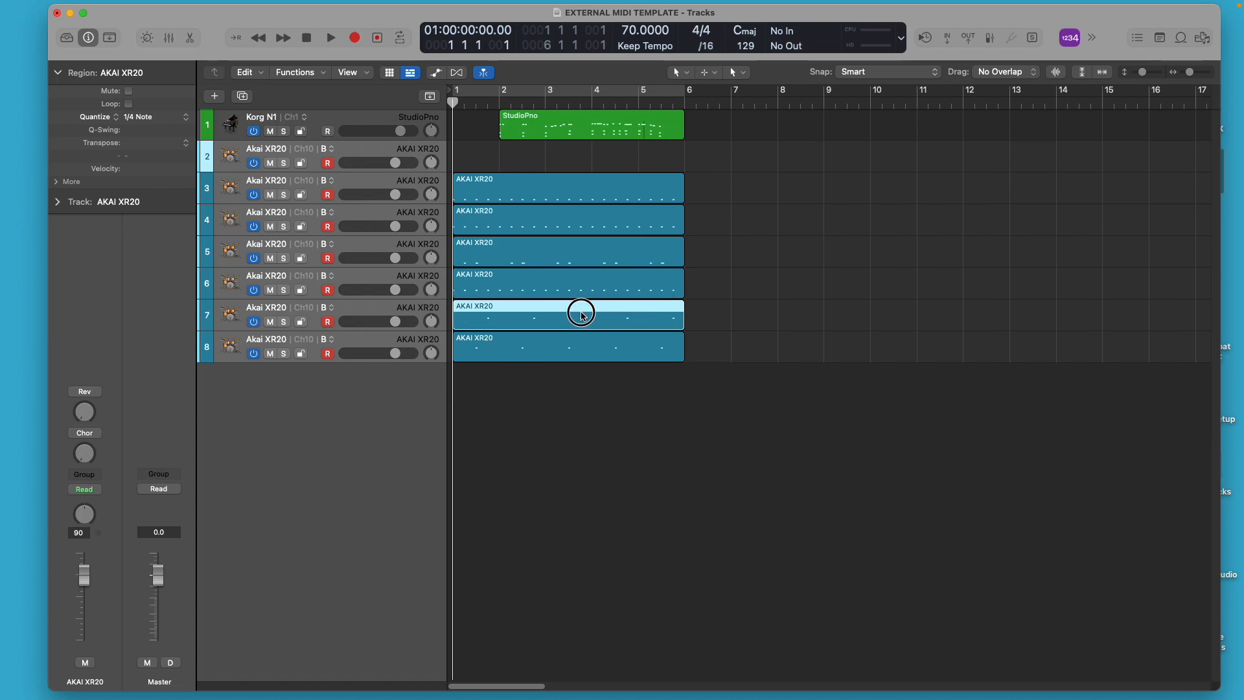
click(580, 347)
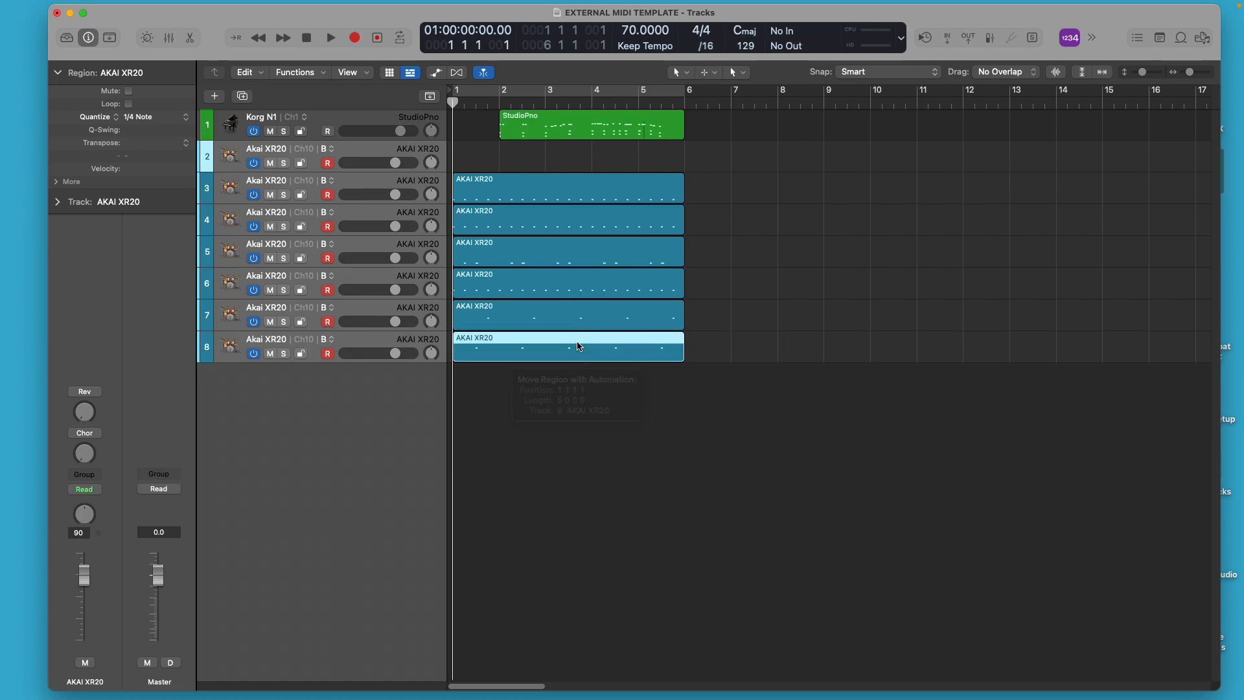
click(548, 188)
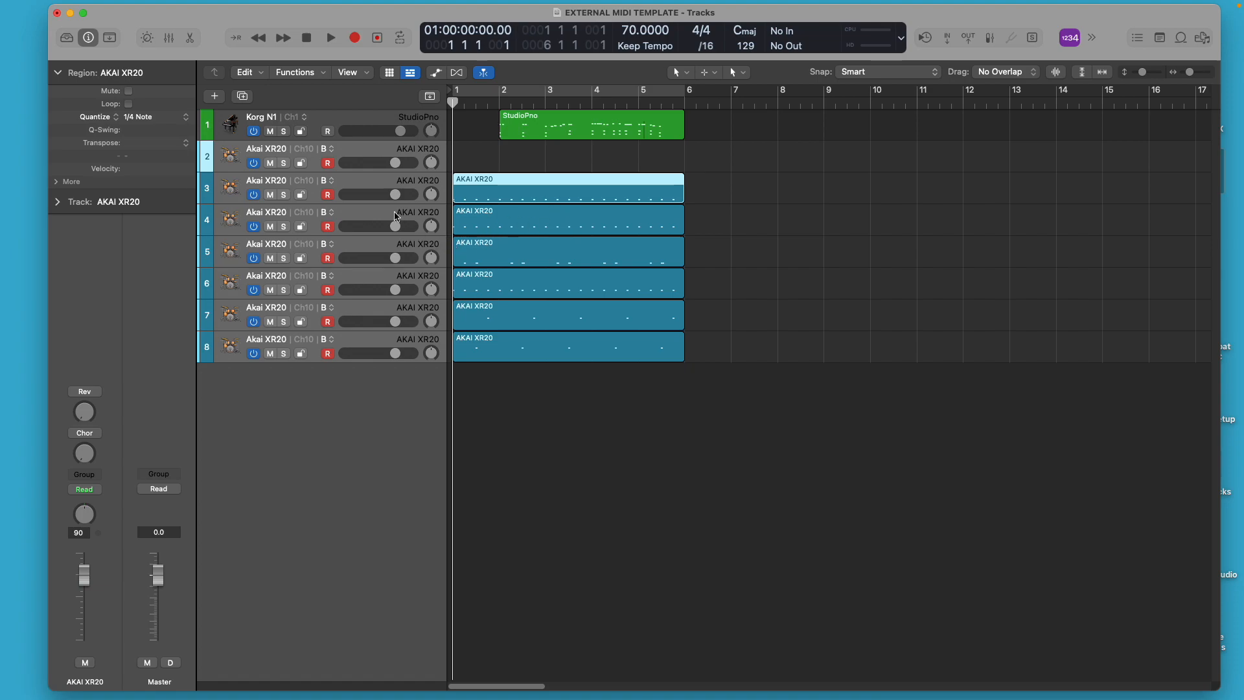
Disarm recording on all Akai XR20 tracks and clear the multiple track selection, leaving no track soloed.
click(328, 164)
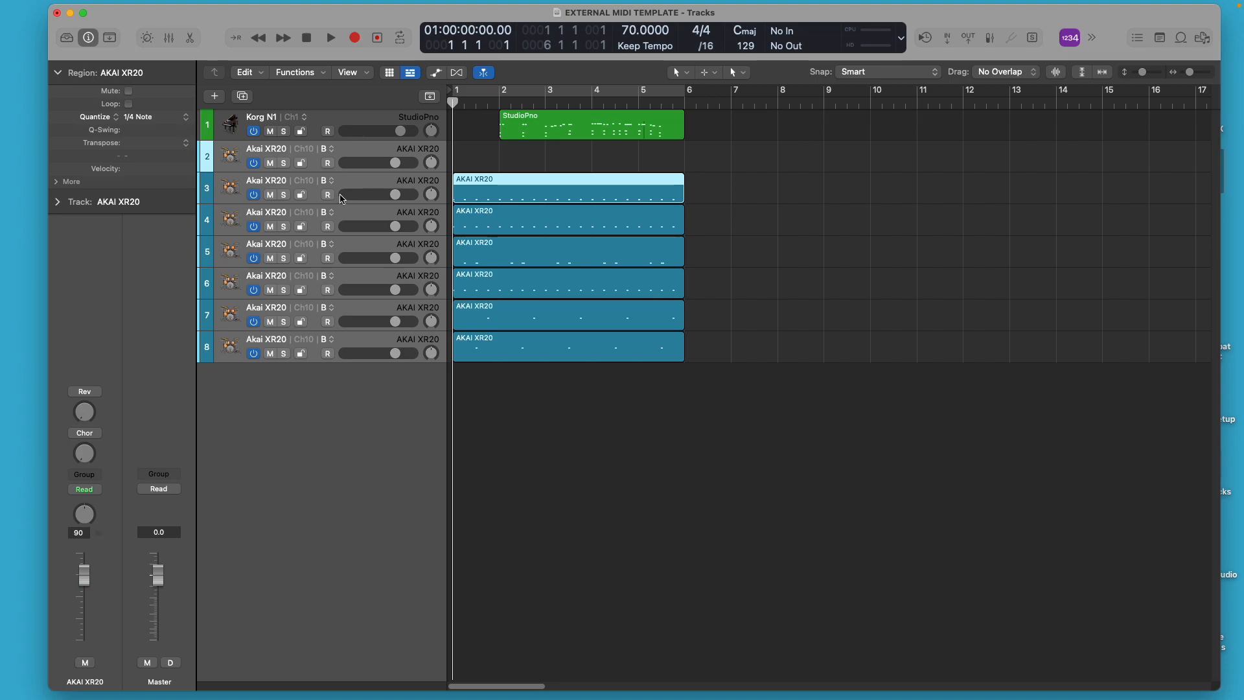
click(285, 195)
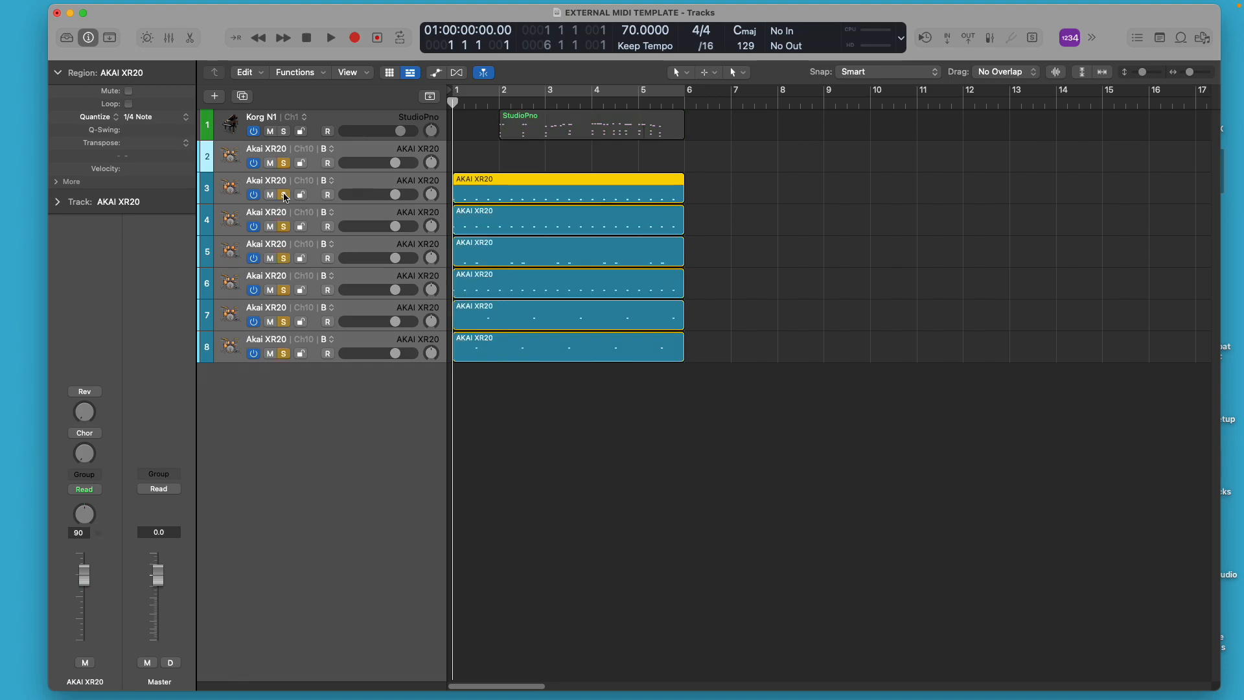
click(285, 195)
click(285, 195)
click(285, 195)
click(357, 400)
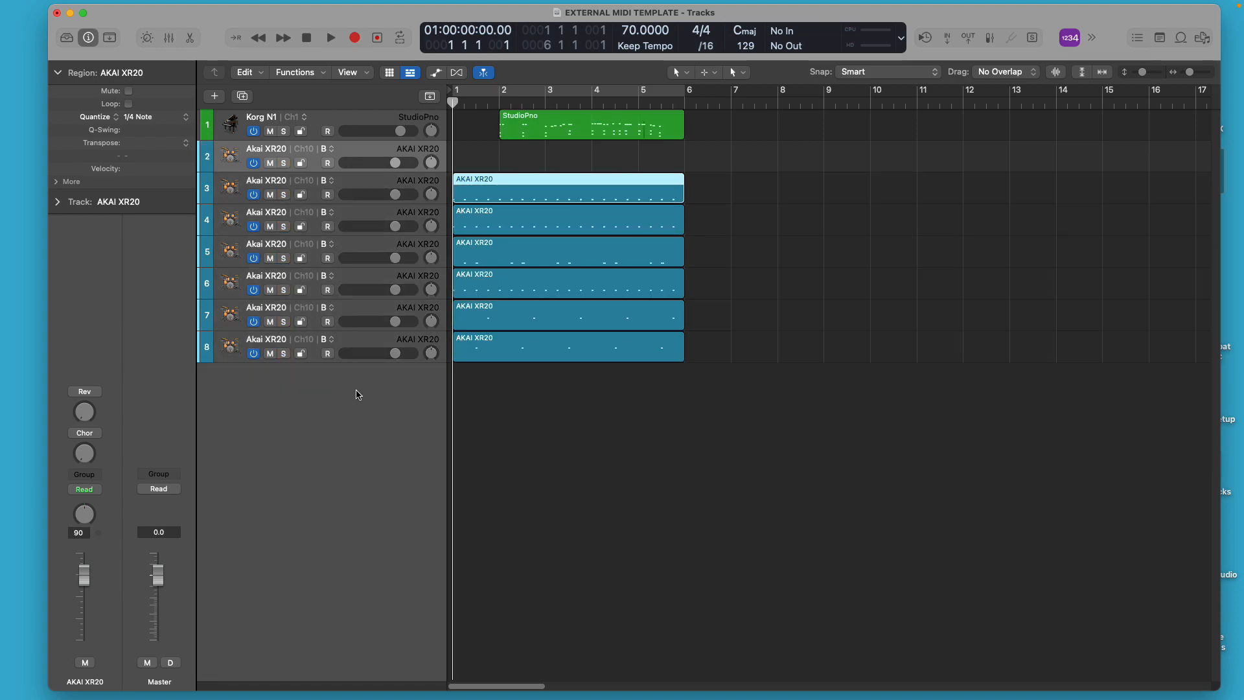
Solo track 3, inspect its region's notes in the Piano Roll, and close the editor and turn the solo off.
click(285, 195)
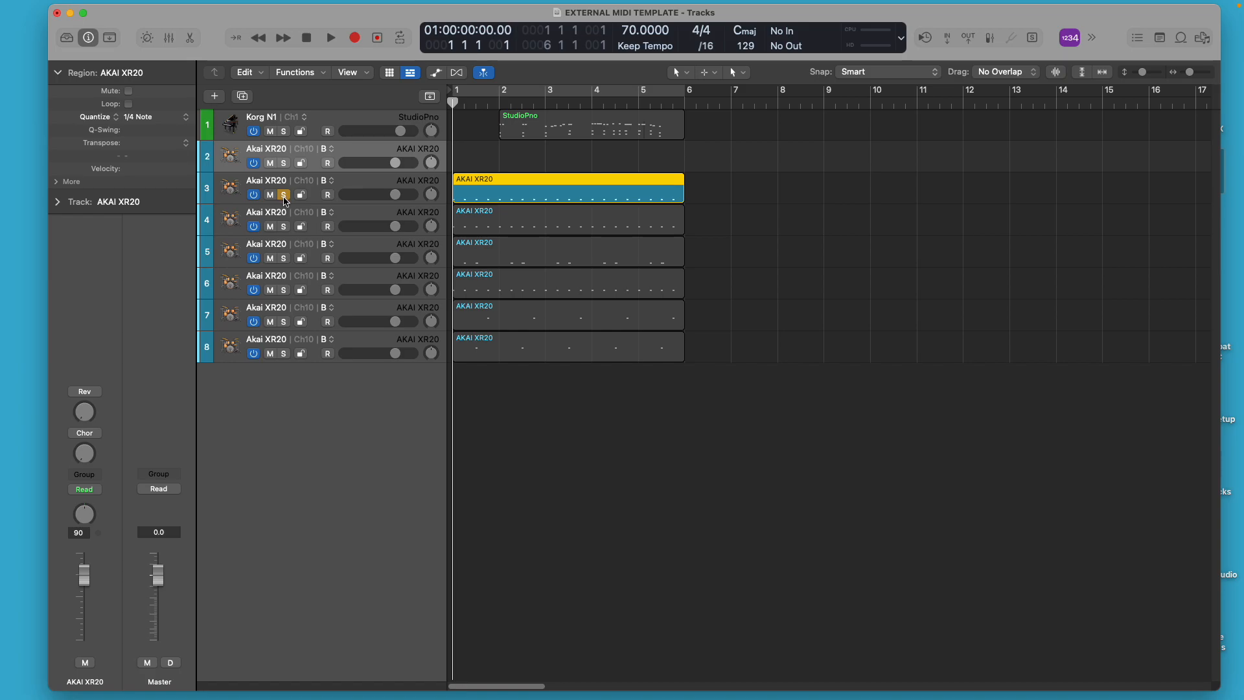
key(e)
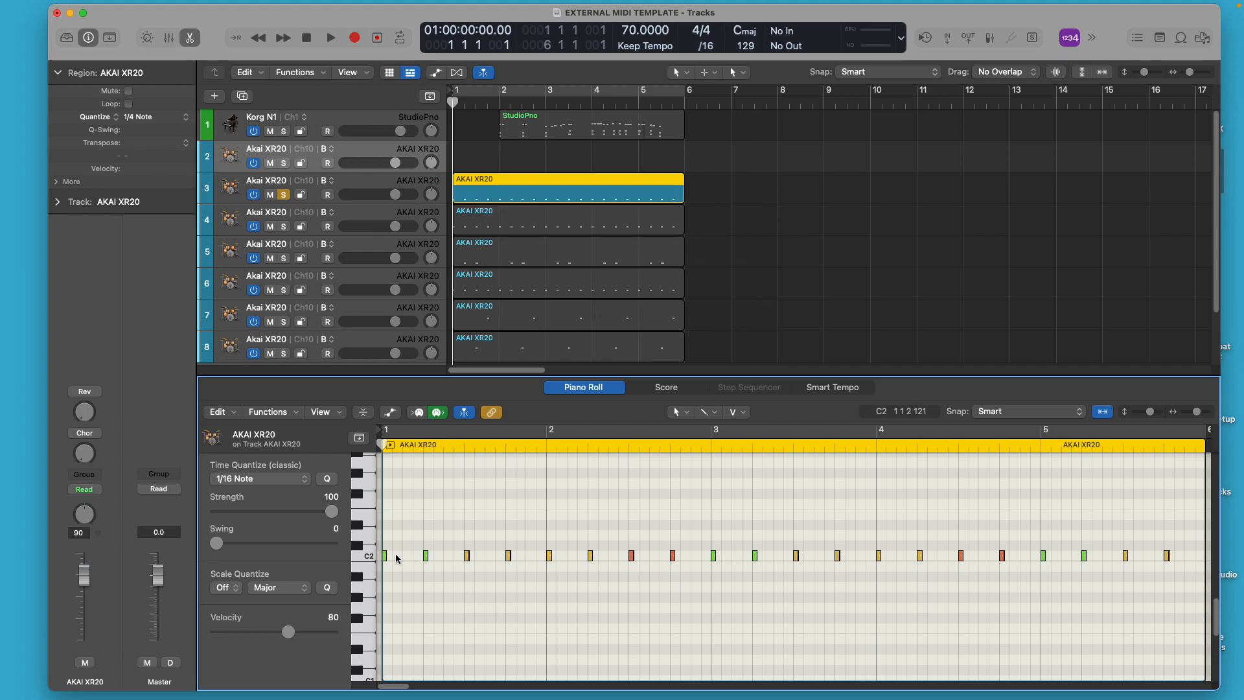
mouse_move(385, 559)
key(e)
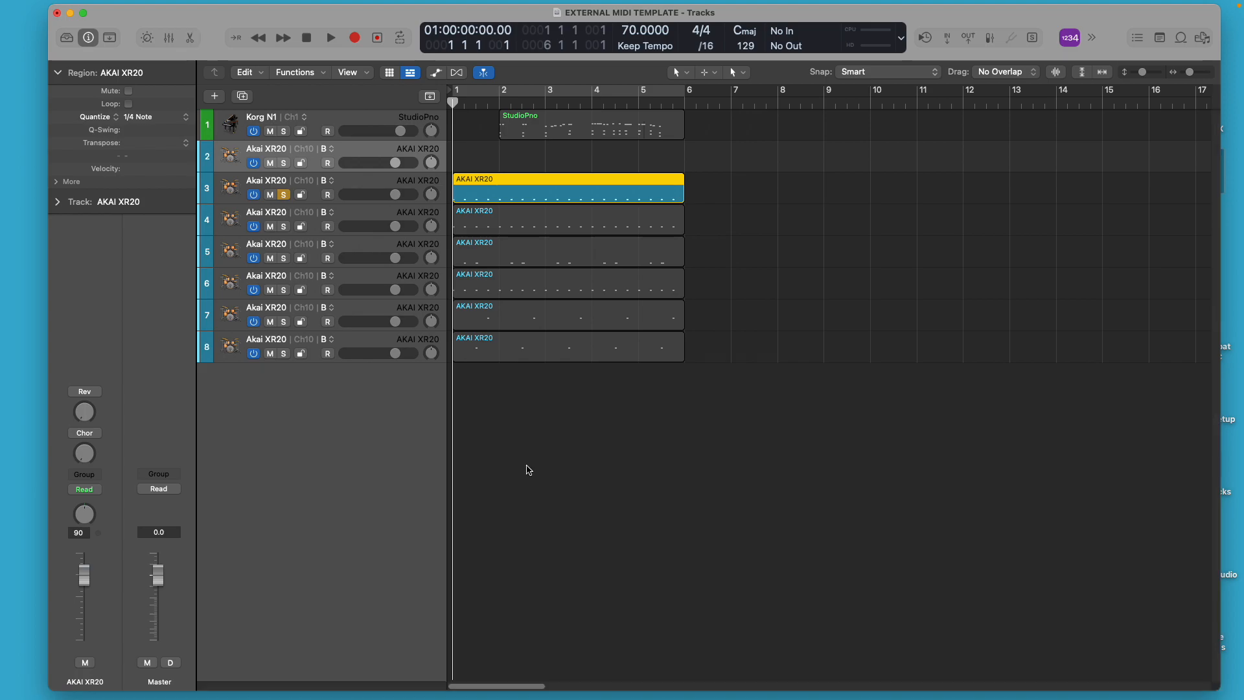
click(285, 195)
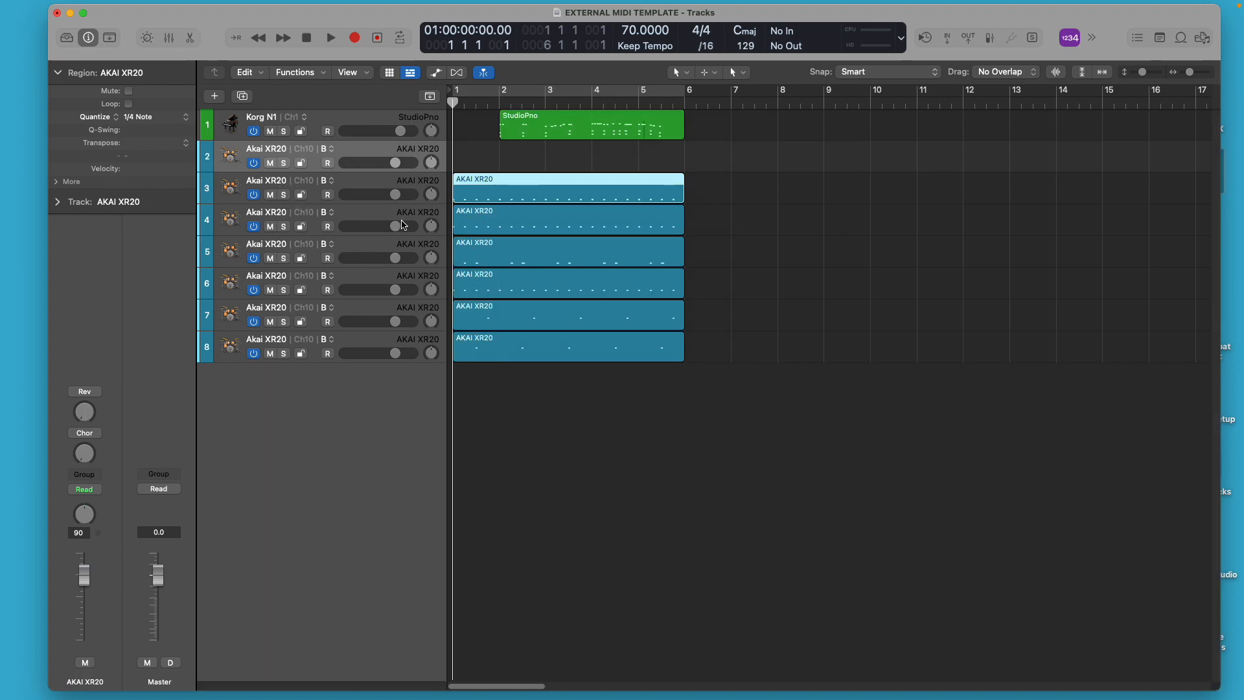
Select the Akai XR20 track 3 and unmute the Drum audio channel in the Mixer, closing the Mixer when done.
click(376, 214)
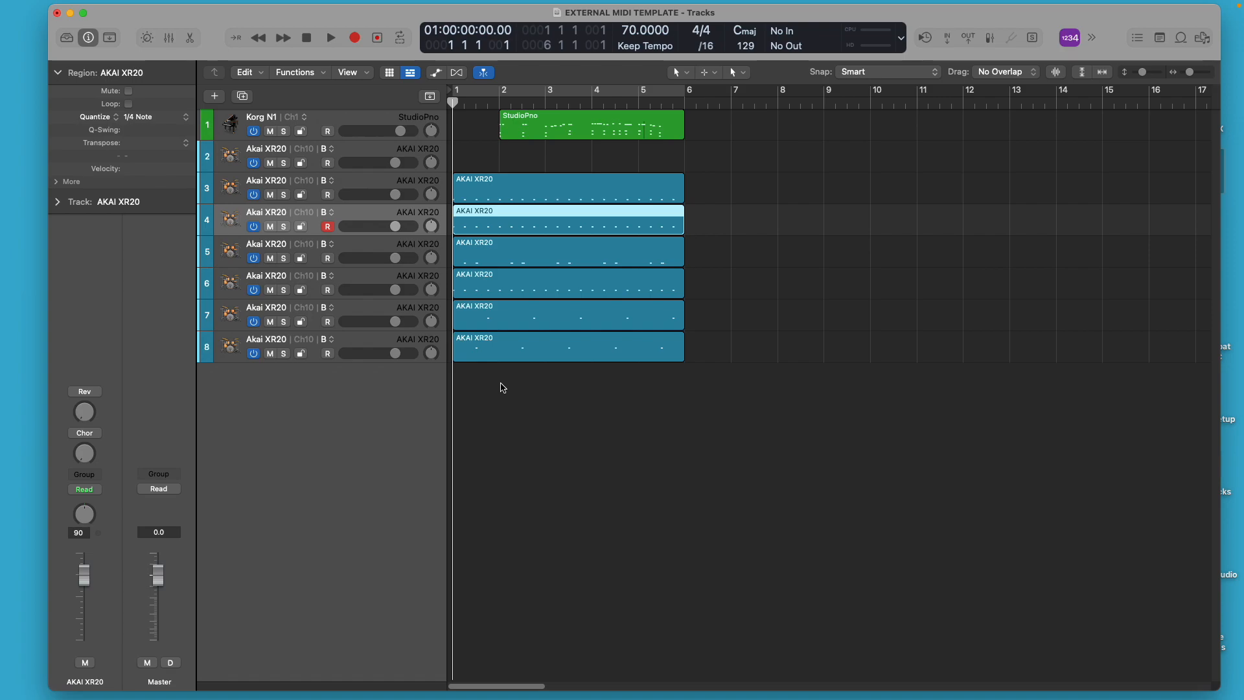
click(409, 186)
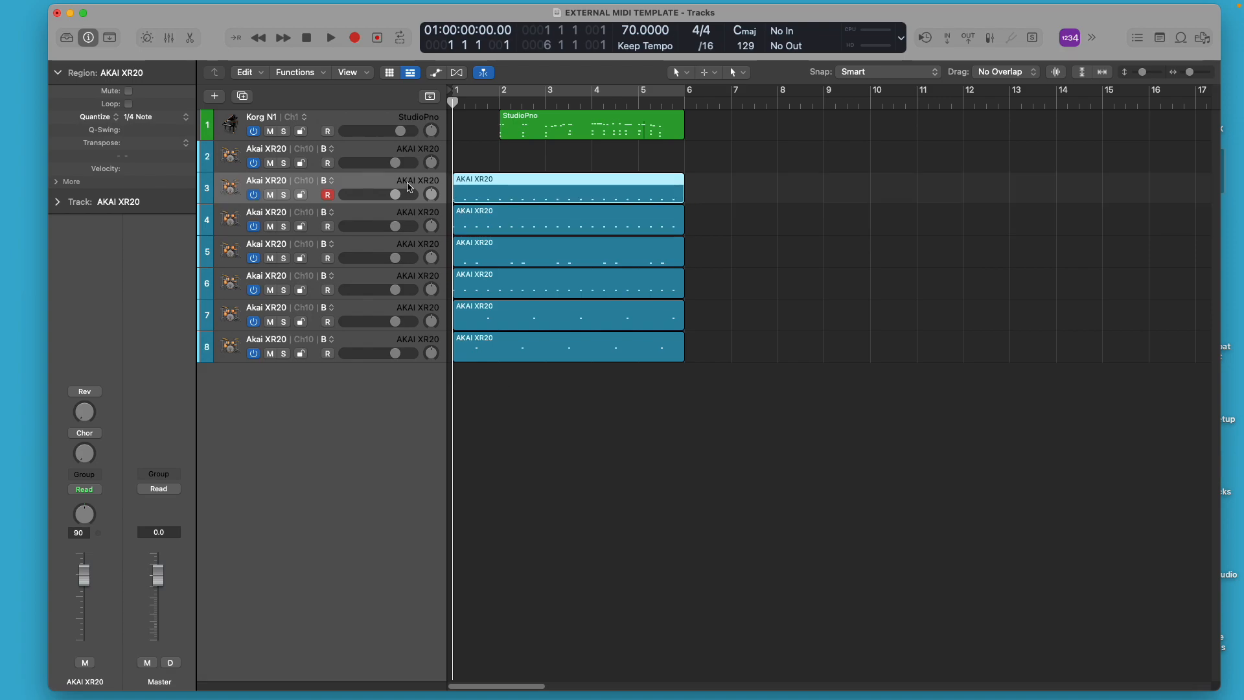
key(x)
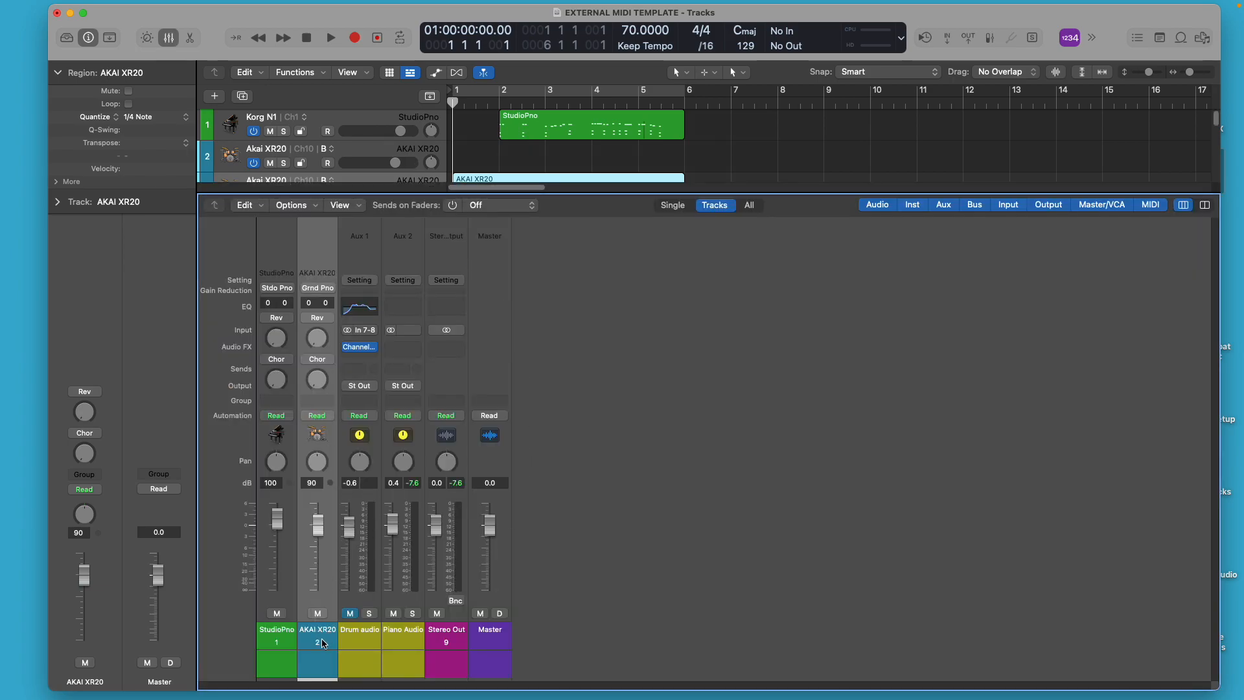
click(351, 608)
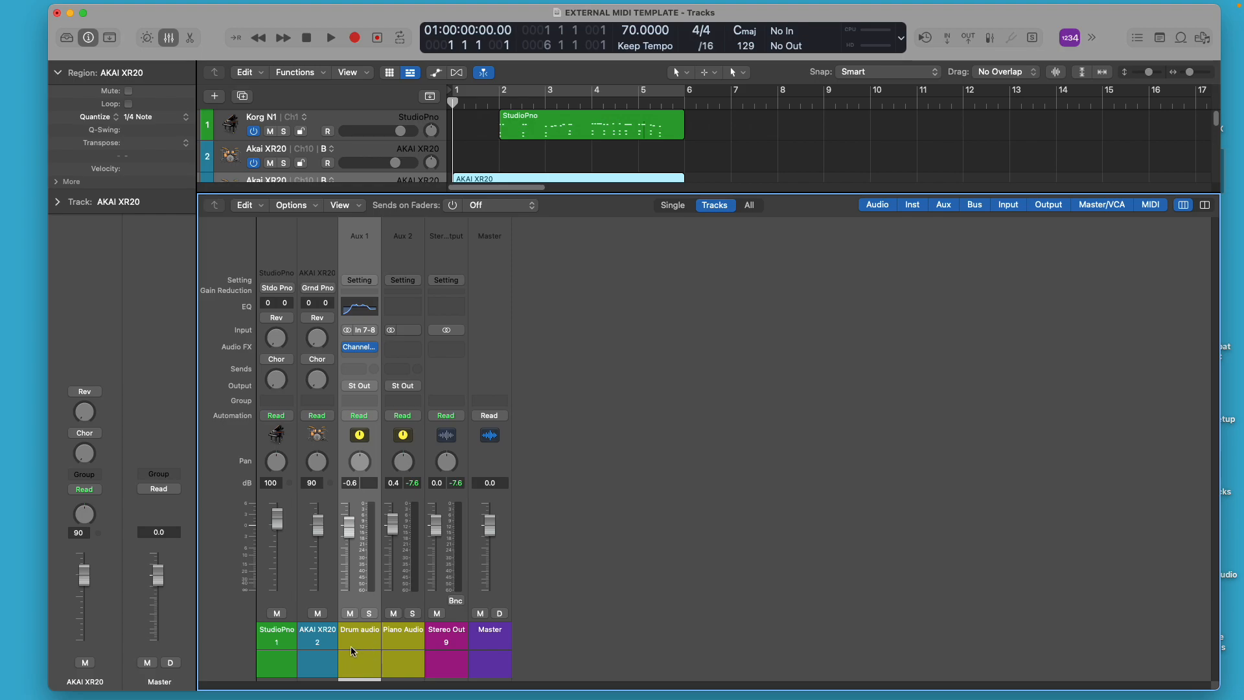
key(x)
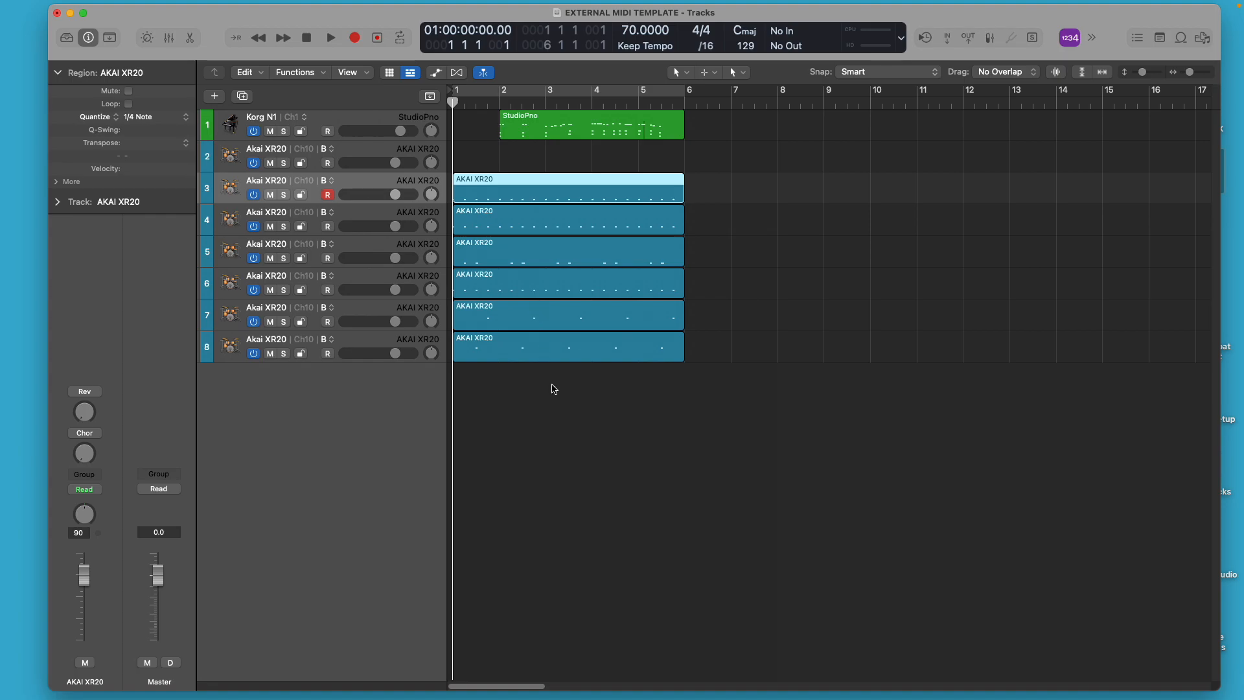
key(x)
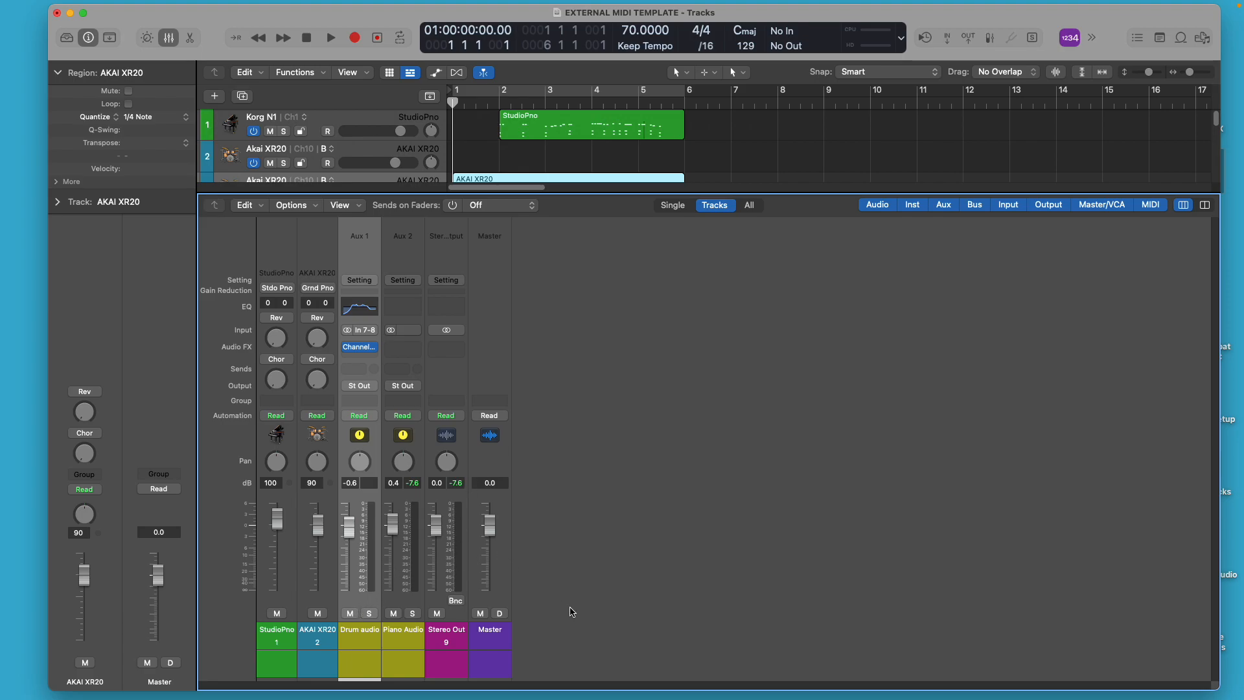
key(x)
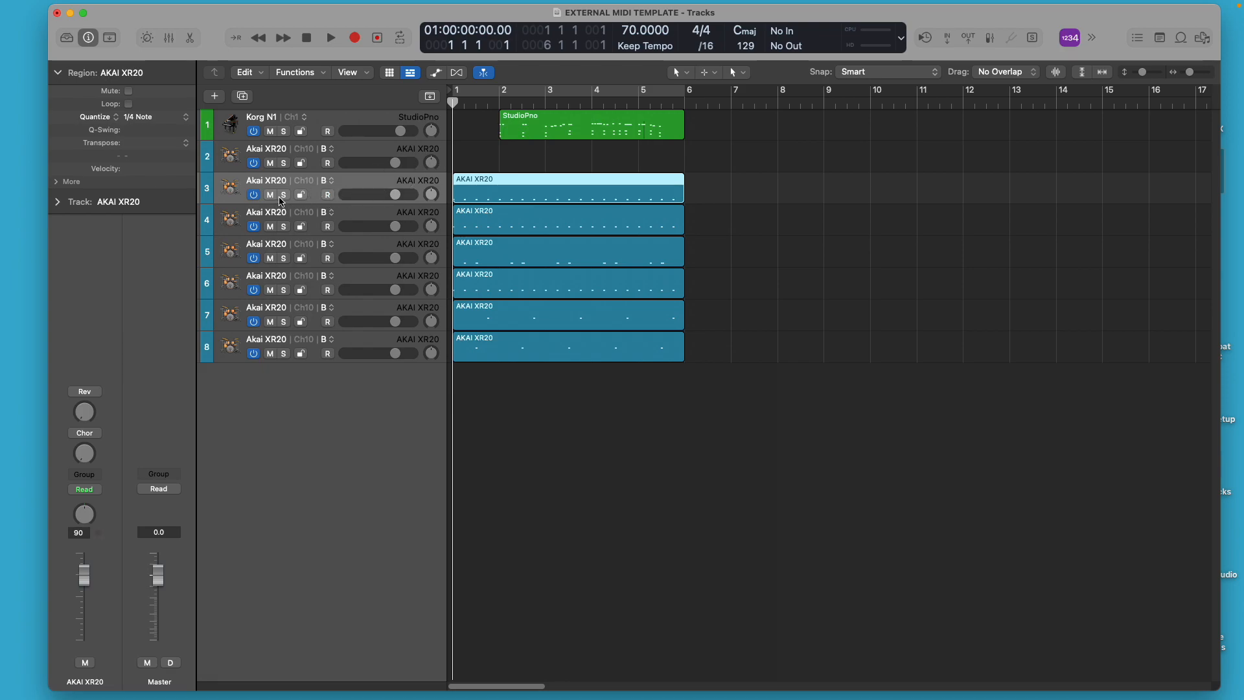
Solo track 3 and audition its isolated drum part from the start, stopping playback after a few bars.
click(283, 195)
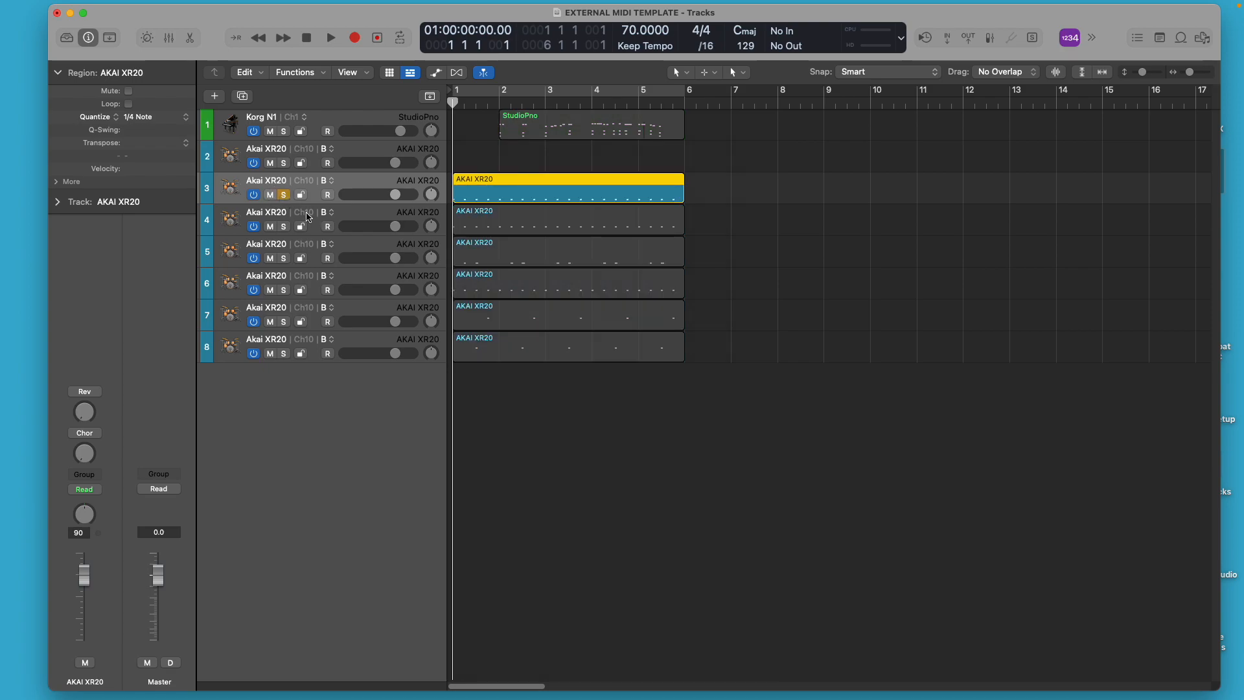
key(space)
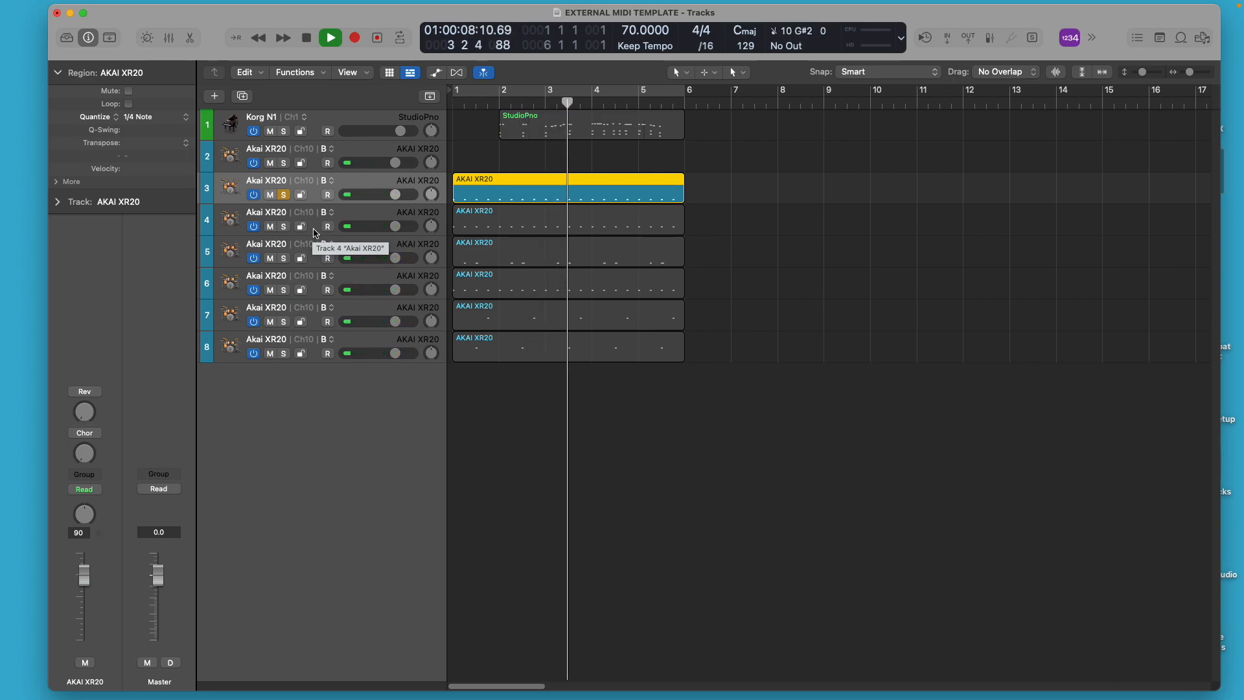
key(space)
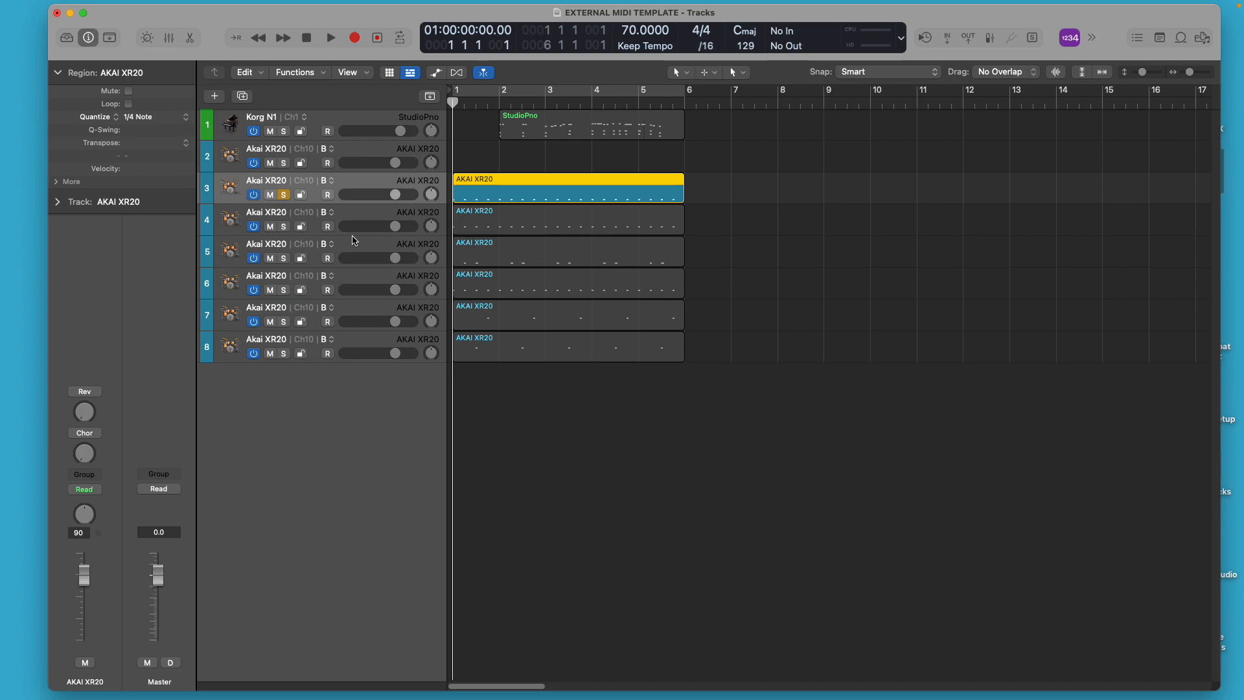
key(super+Tab)
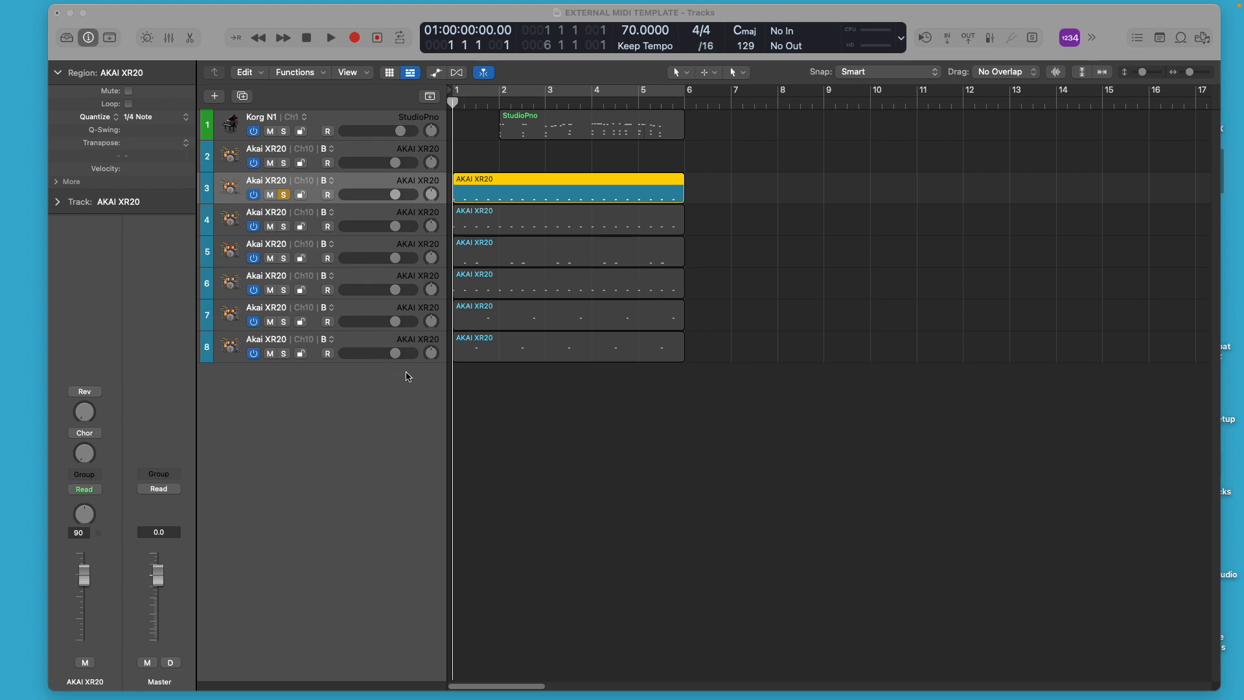
Play the soloed drum part with the Mixer open and inspect the Drum audio channel's Channel EQ, closing the plug-in window when done.
click(570, 417)
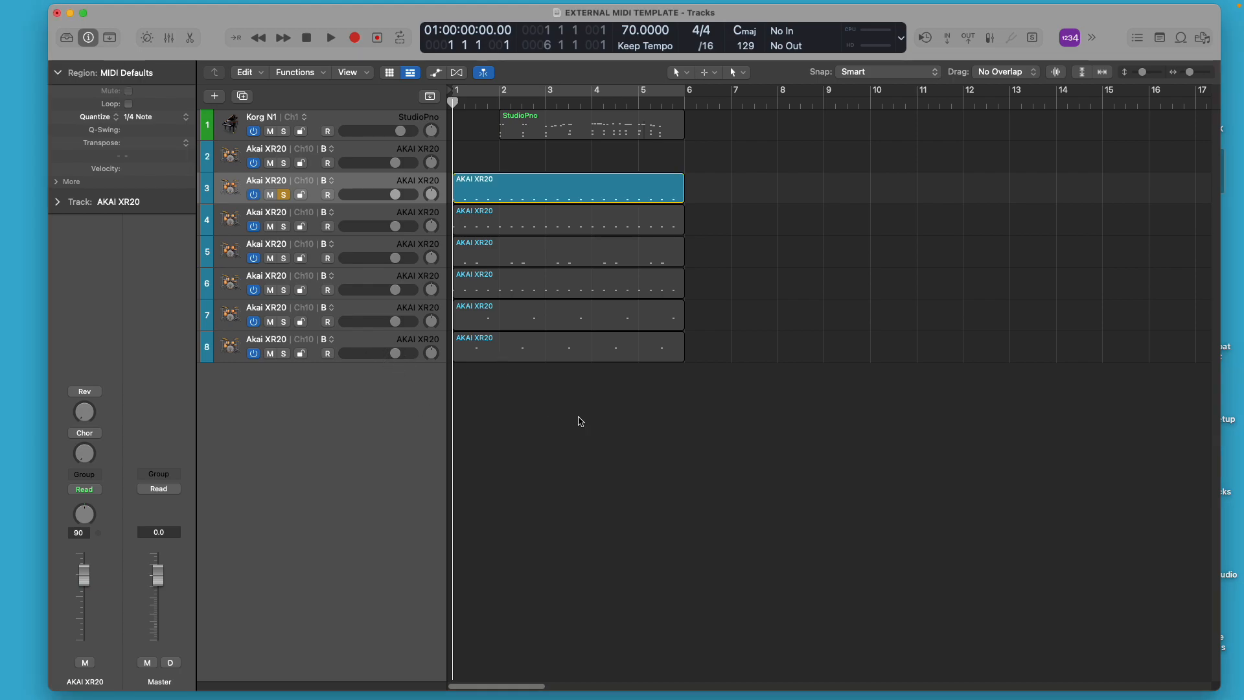
key(x)
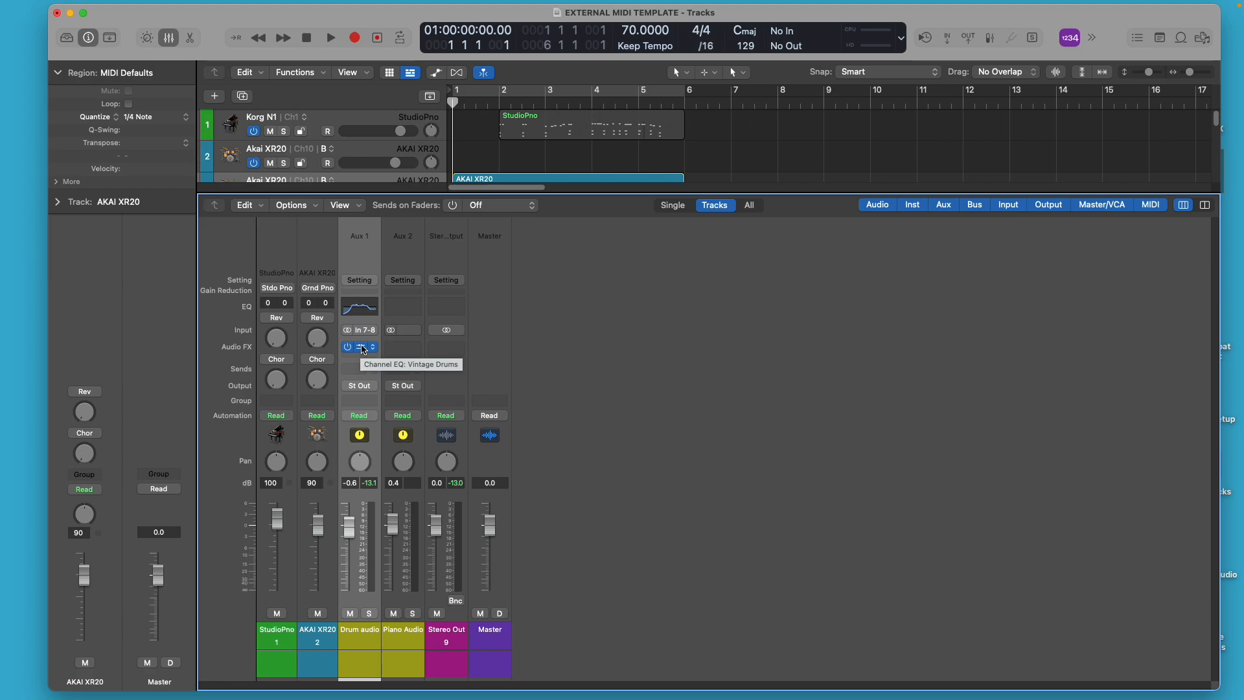
key(space)
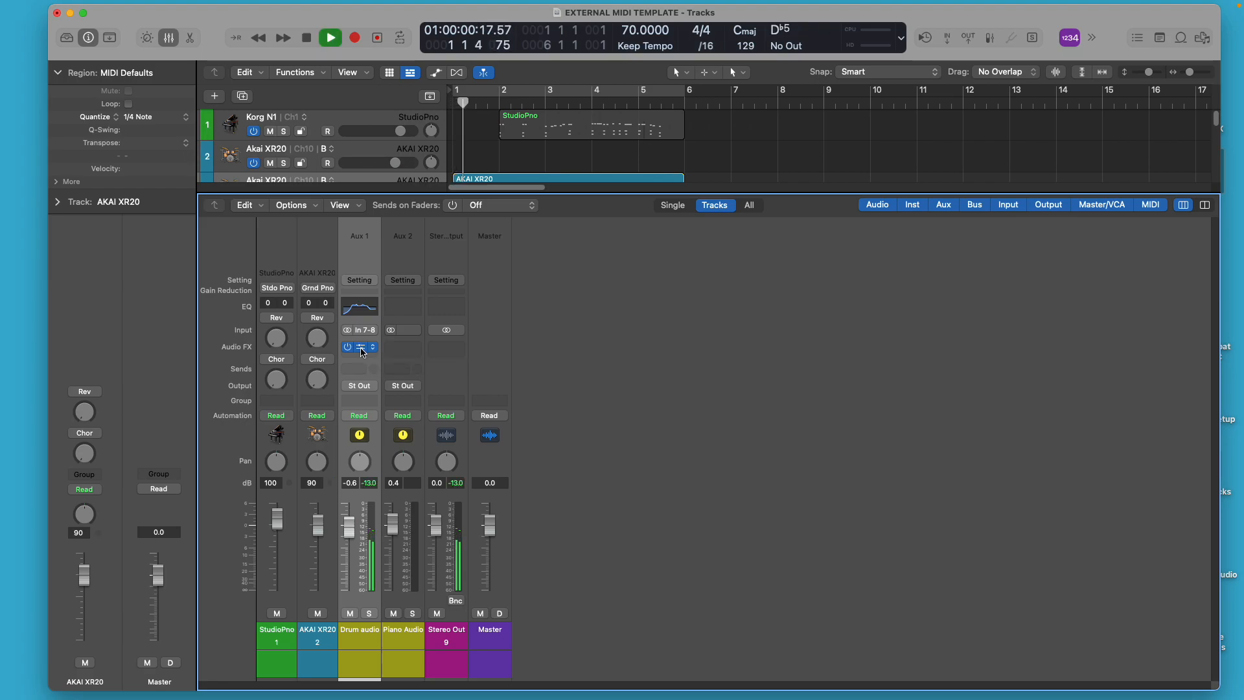
click(362, 349)
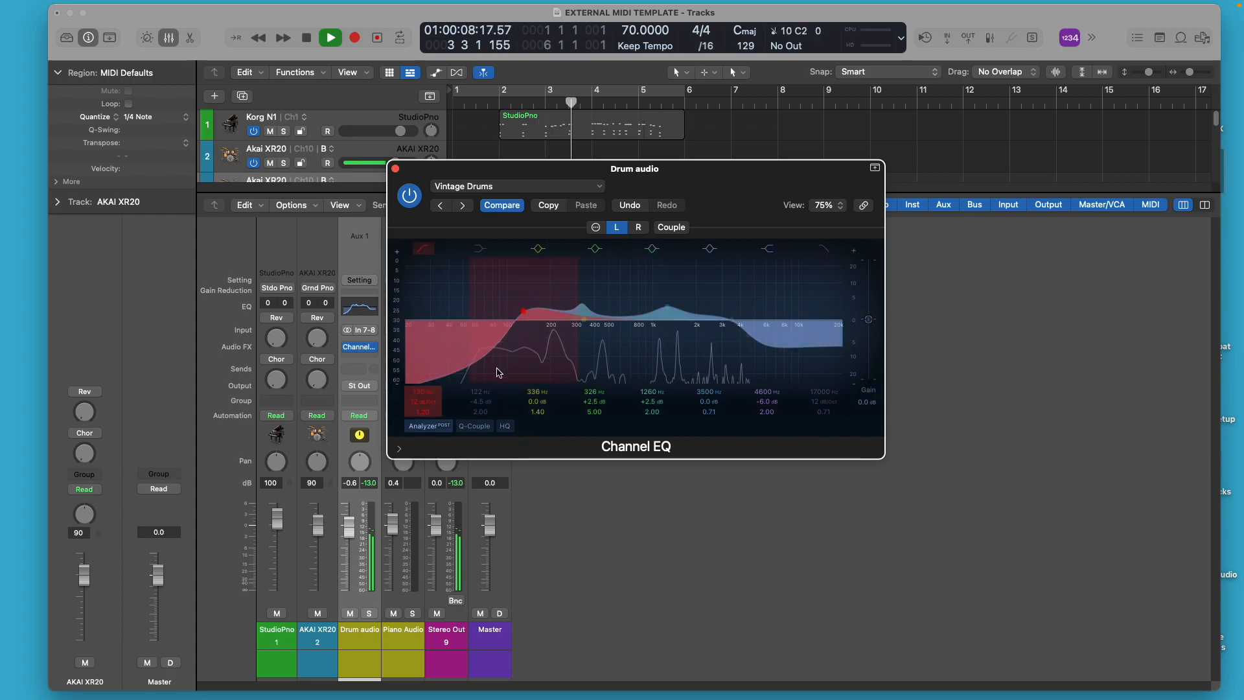
click(395, 170)
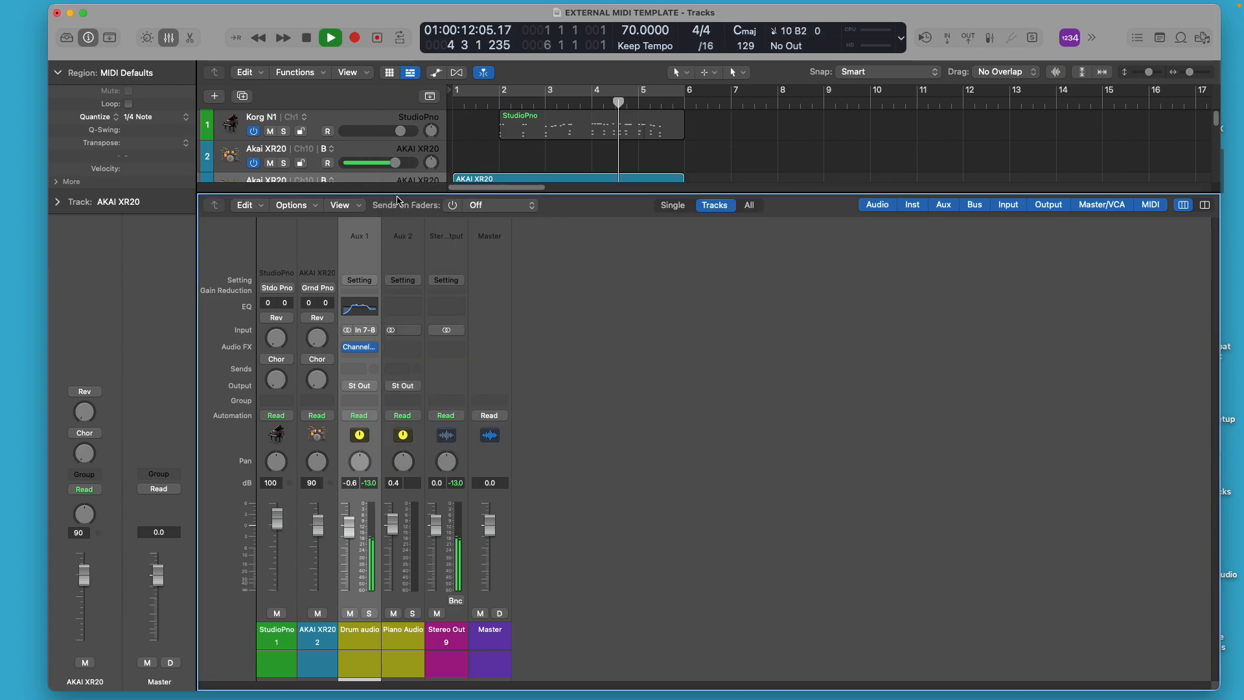
Insert a Compressor below the Channel EQ on the Drum audio channel and open its settings.
click(374, 347)
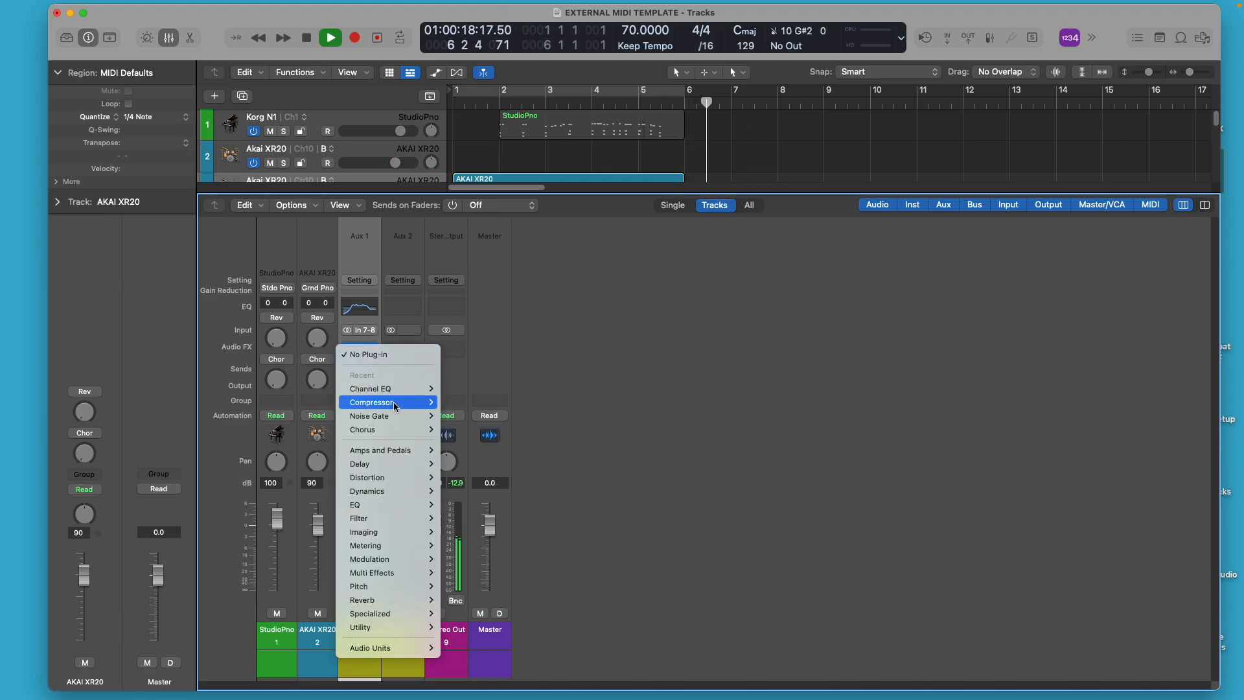
mouse_move(394, 401)
click(457, 412)
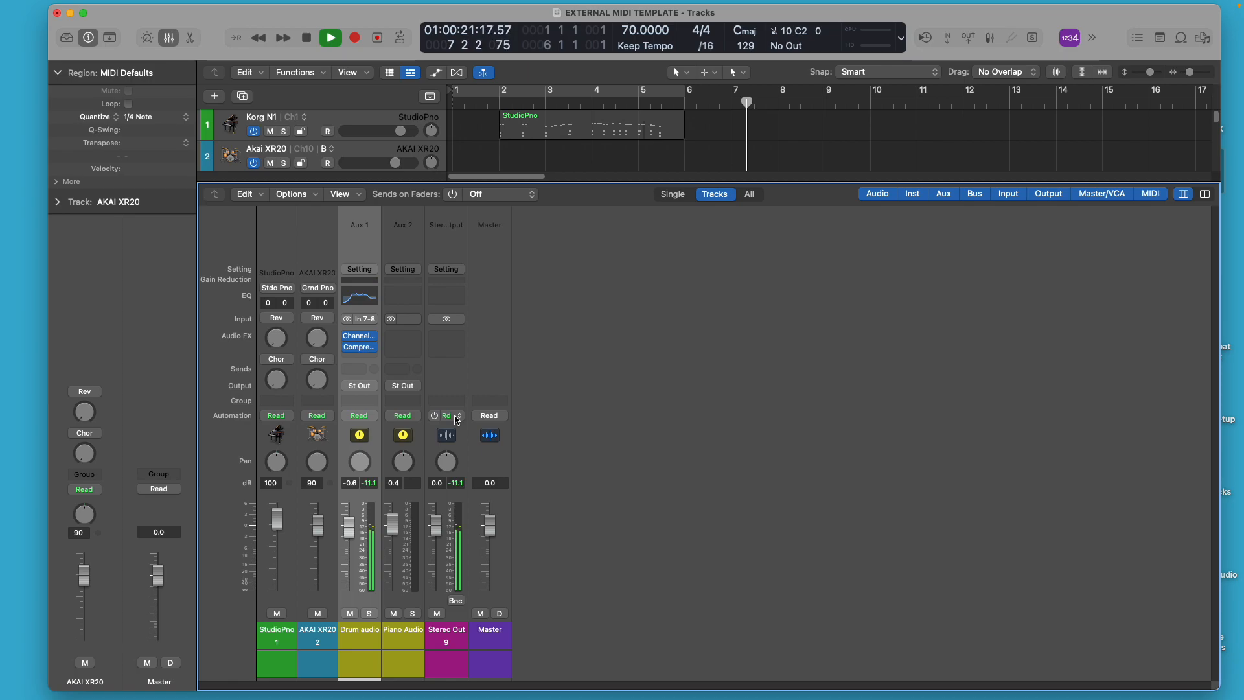
click(362, 348)
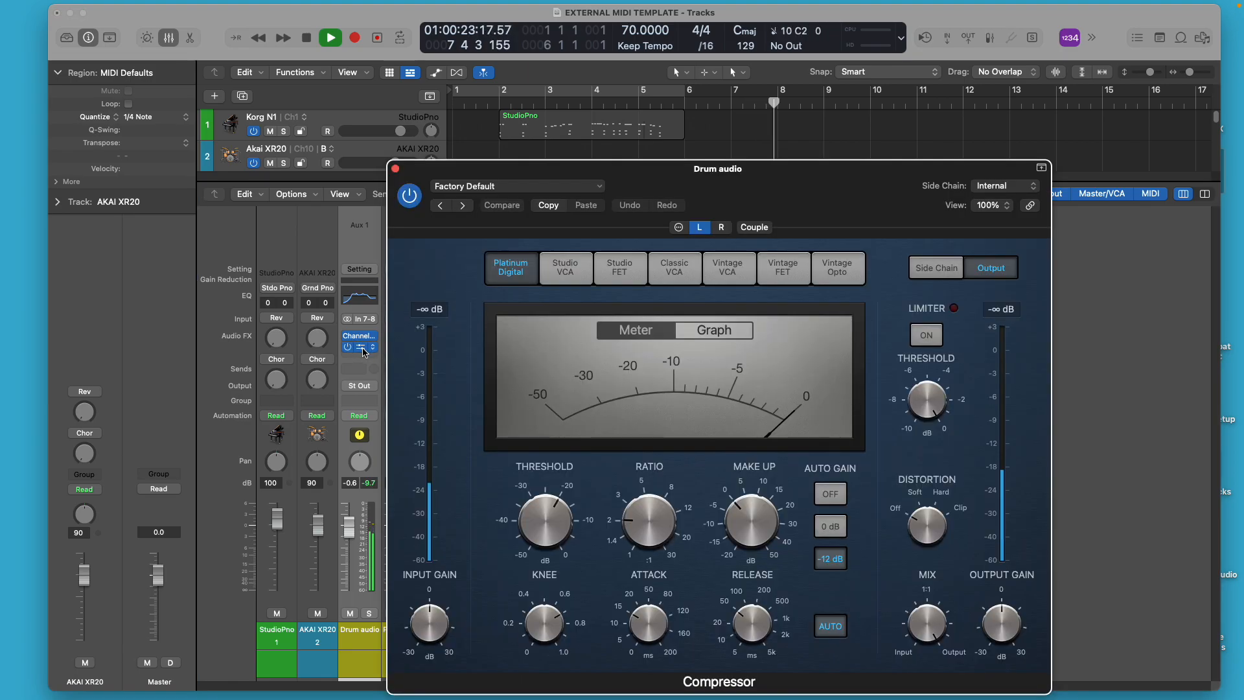
Audition the Classic Drums and VCA Soft Kit presets from the Drums category in the Compressor during playback.
click(599, 187)
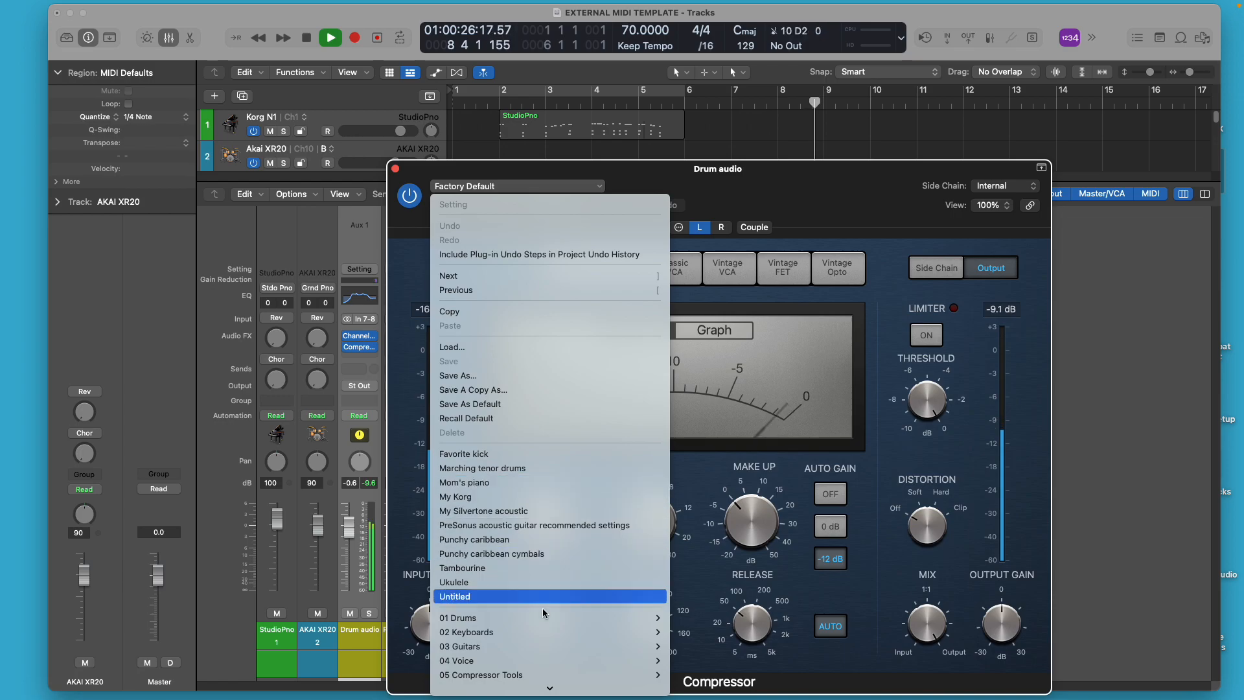
mouse_move(553, 616)
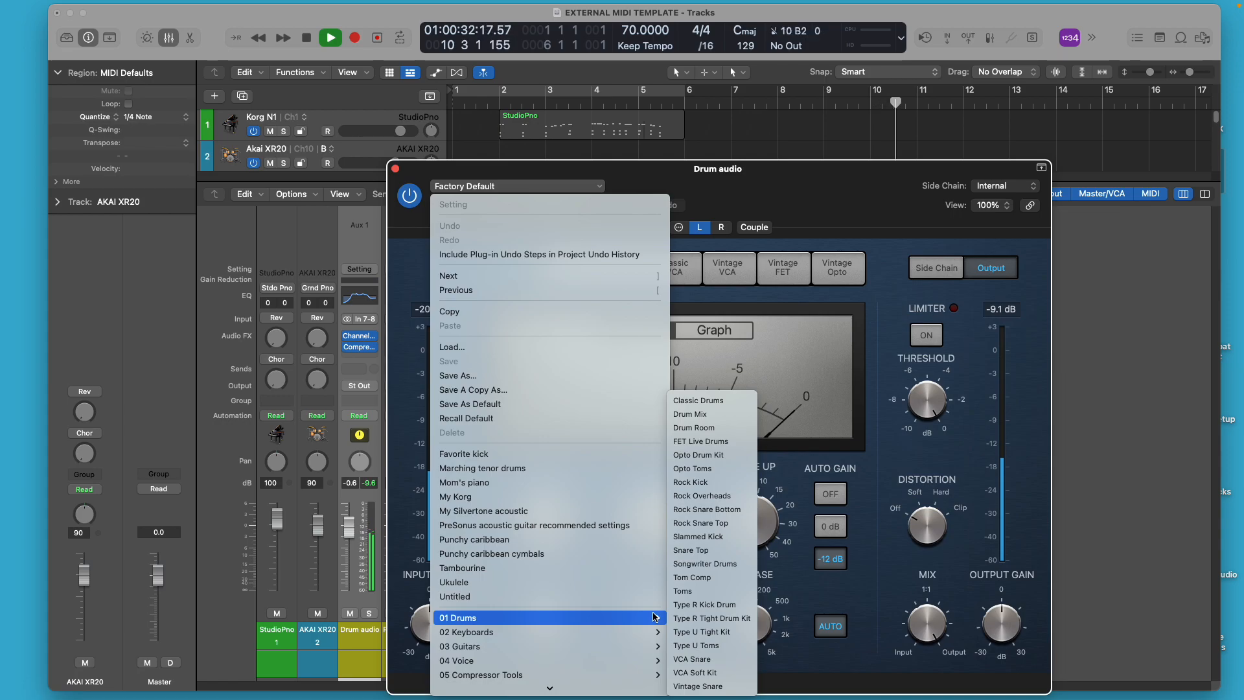
click(737, 401)
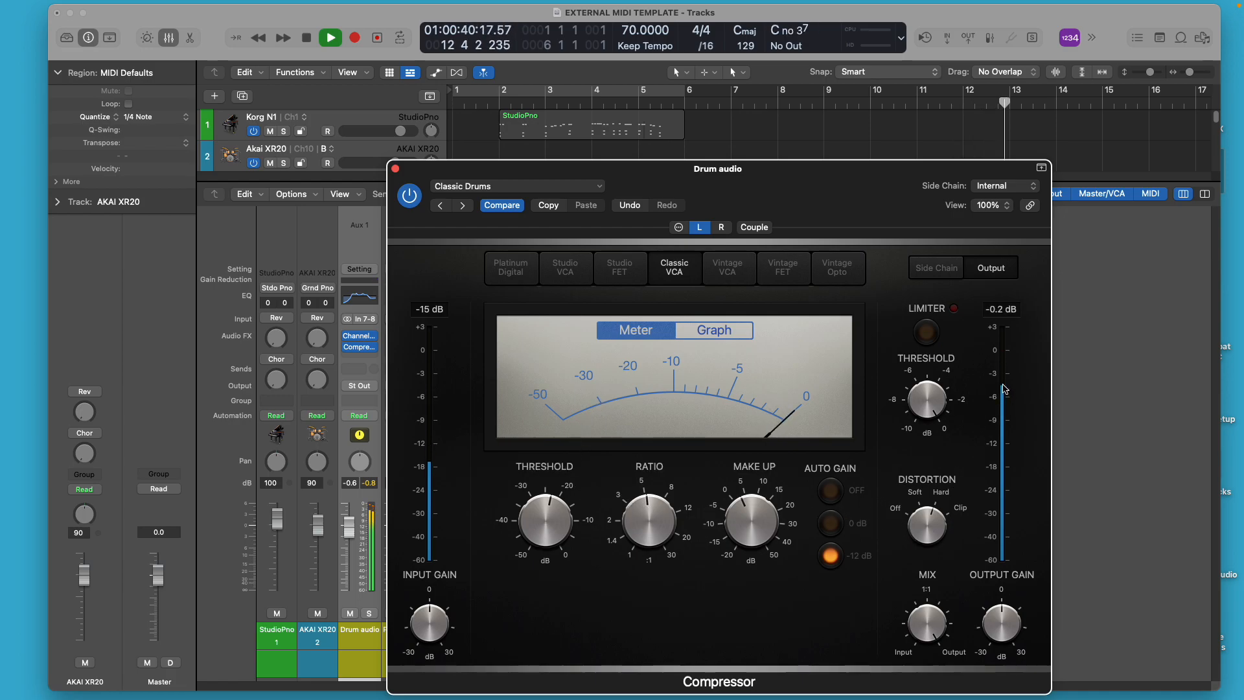
click(599, 187)
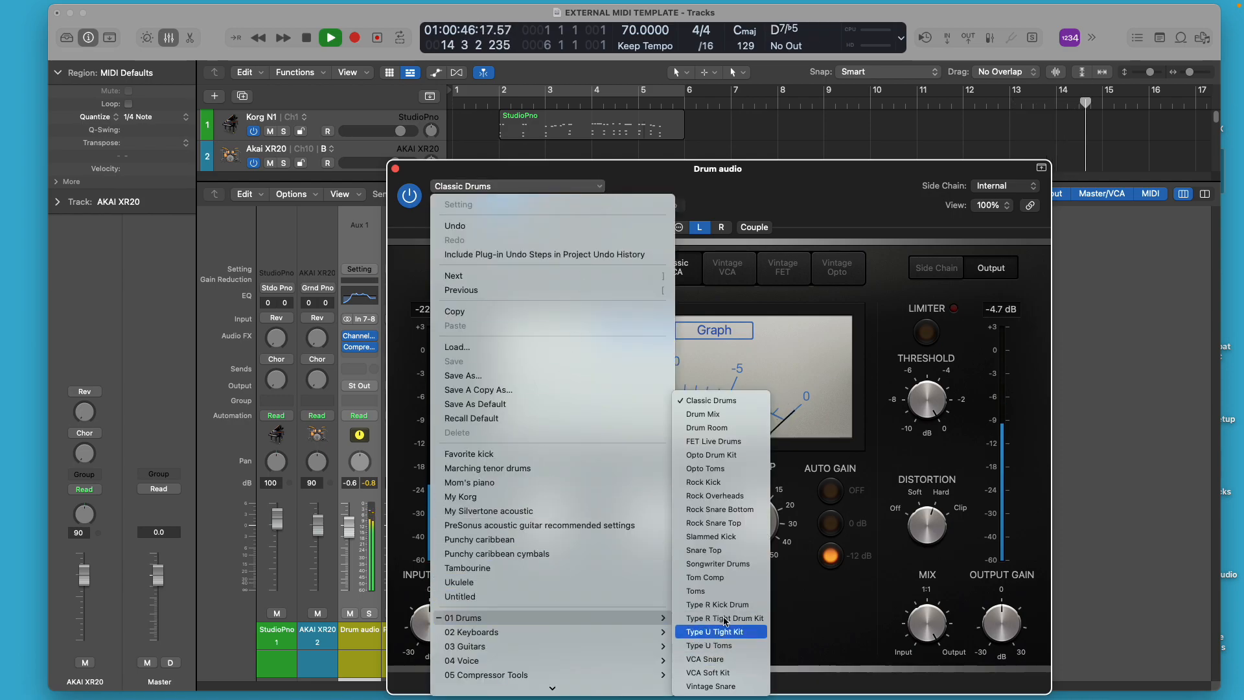
click(730, 673)
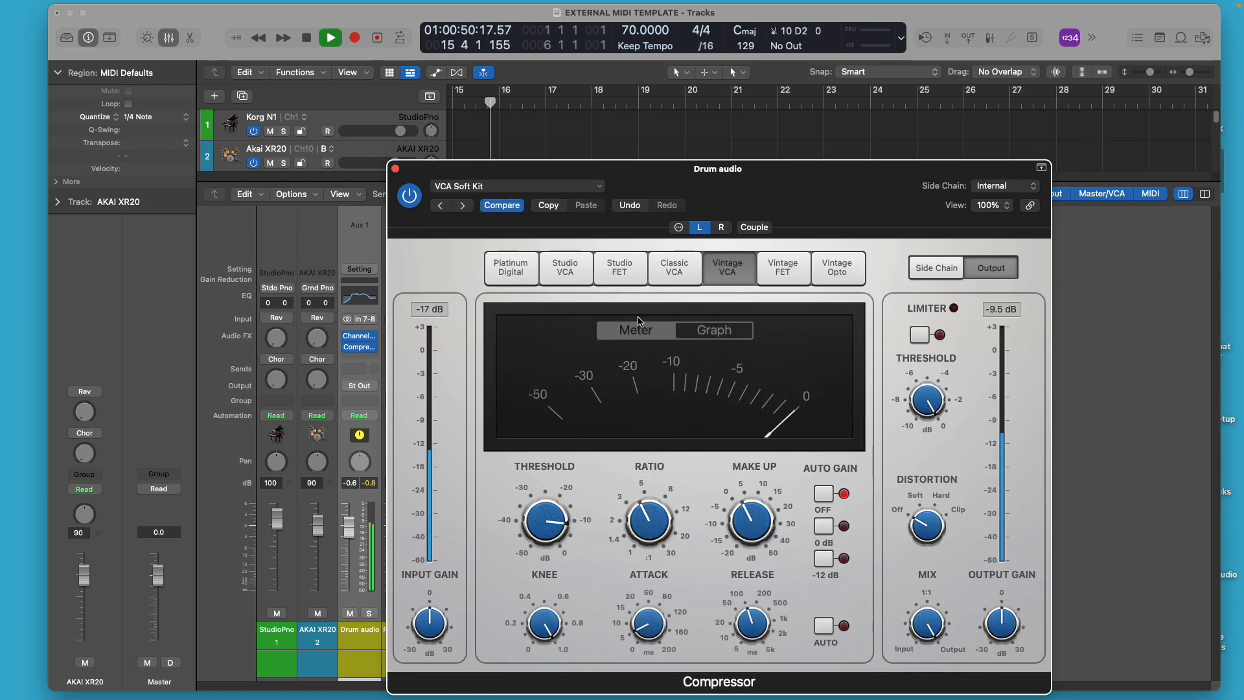
Audition the Slammed Kick and Drum Mix presets in the Drum audio channel's Compressor during playback.
click(600, 189)
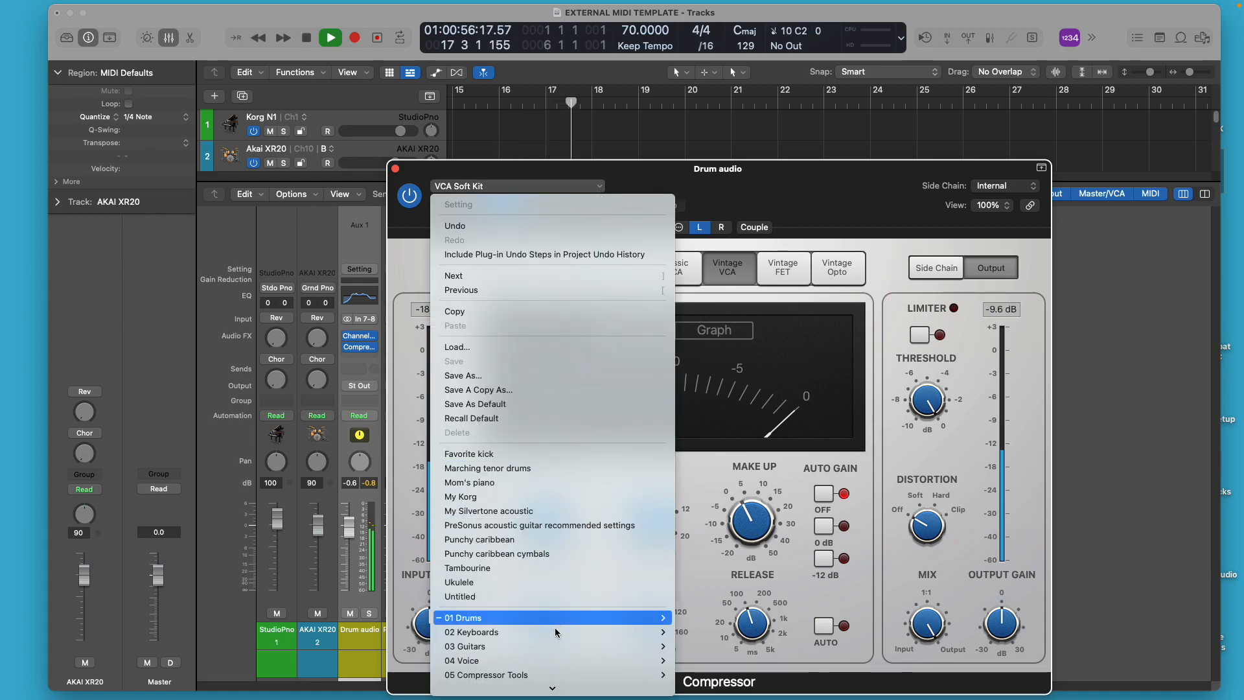
mouse_move(556, 676)
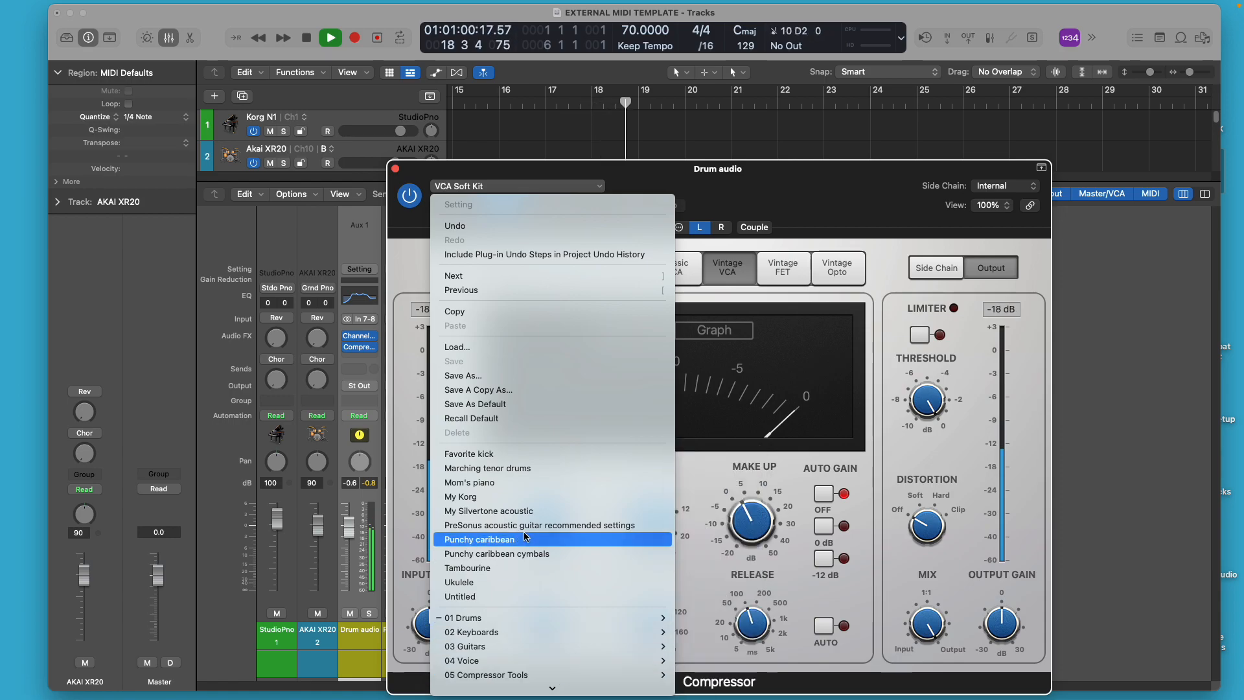
click(737, 194)
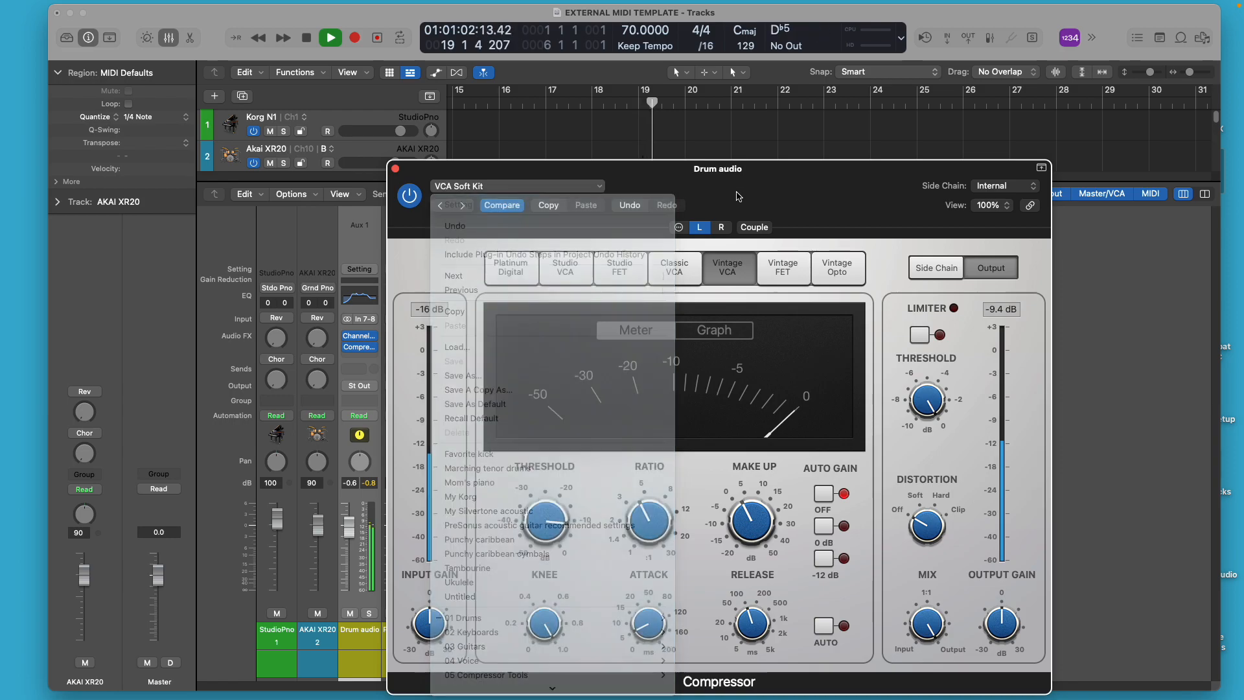
click(604, 189)
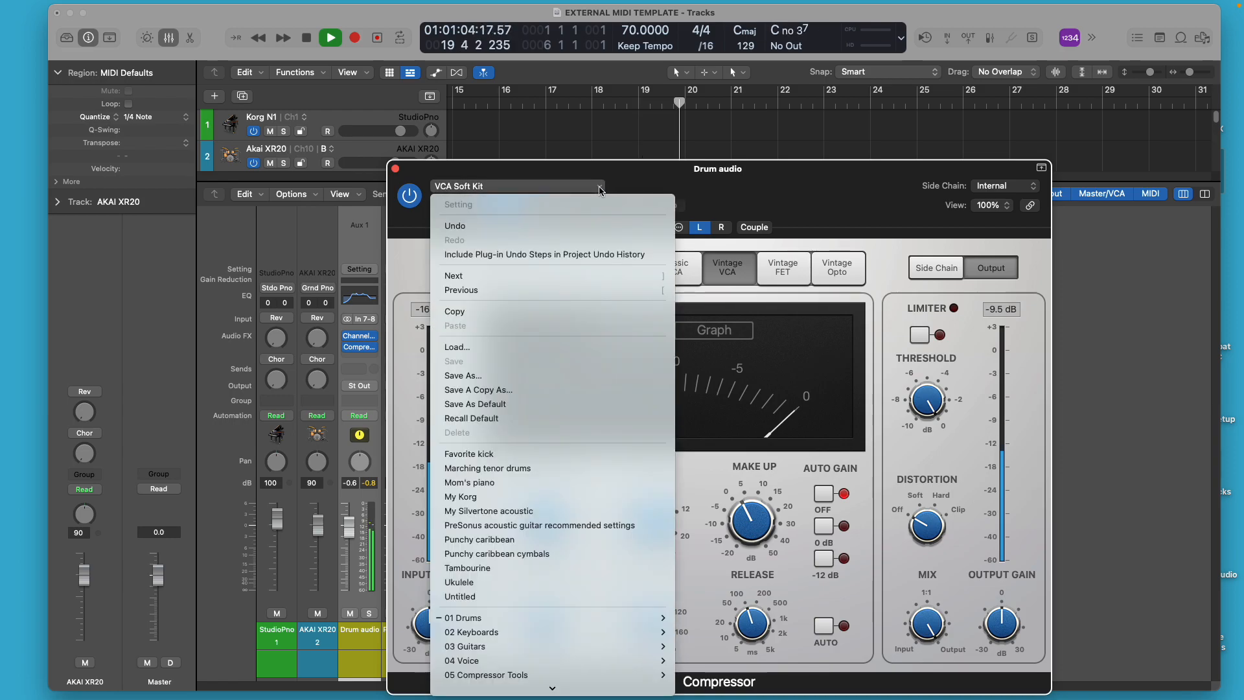
mouse_move(534, 617)
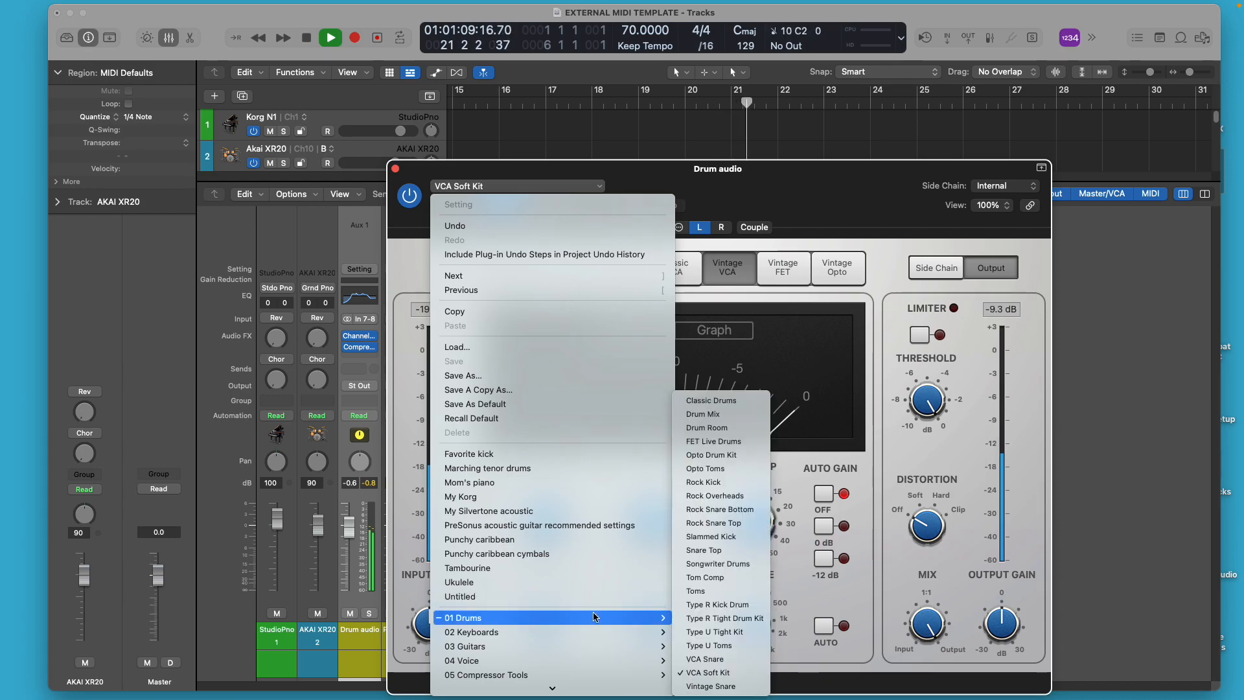
click(744, 539)
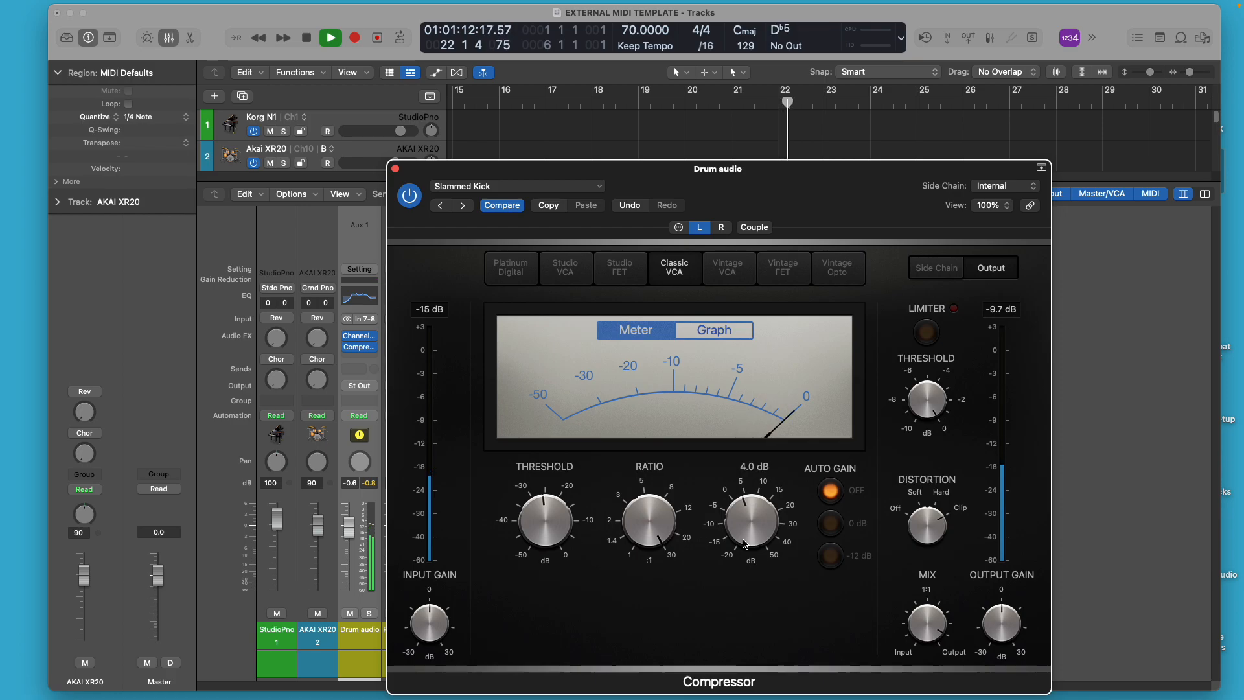
click(592, 186)
mouse_move(524, 619)
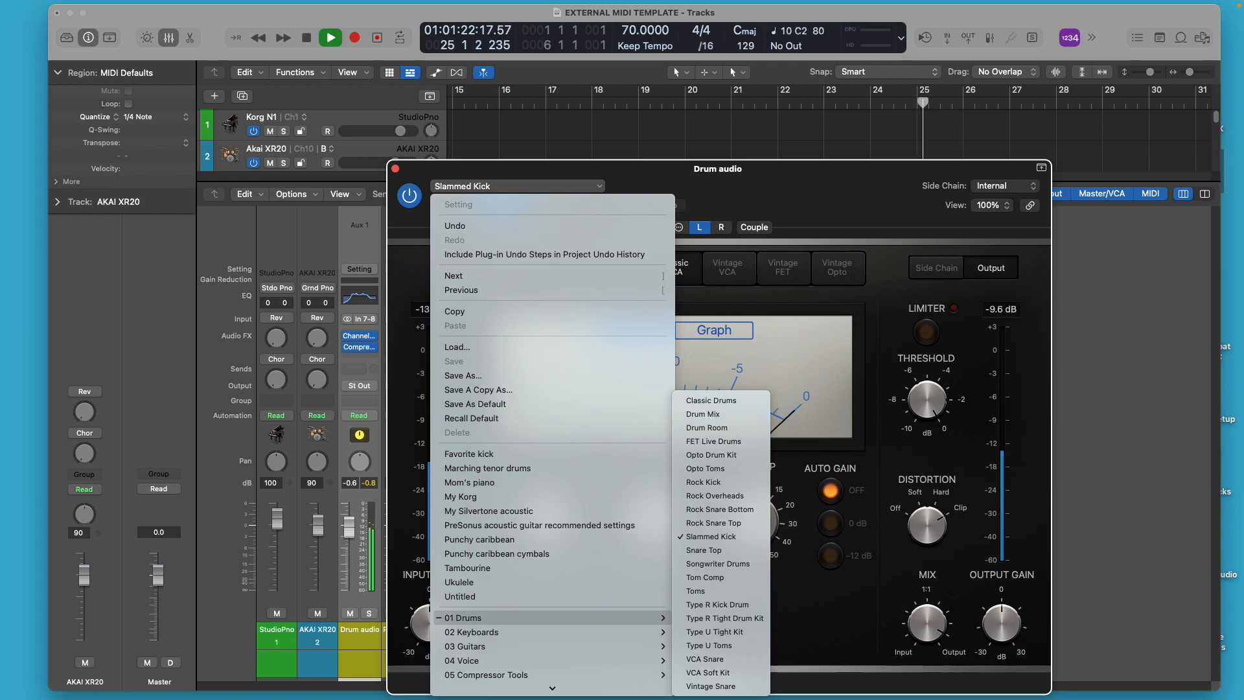
click(736, 412)
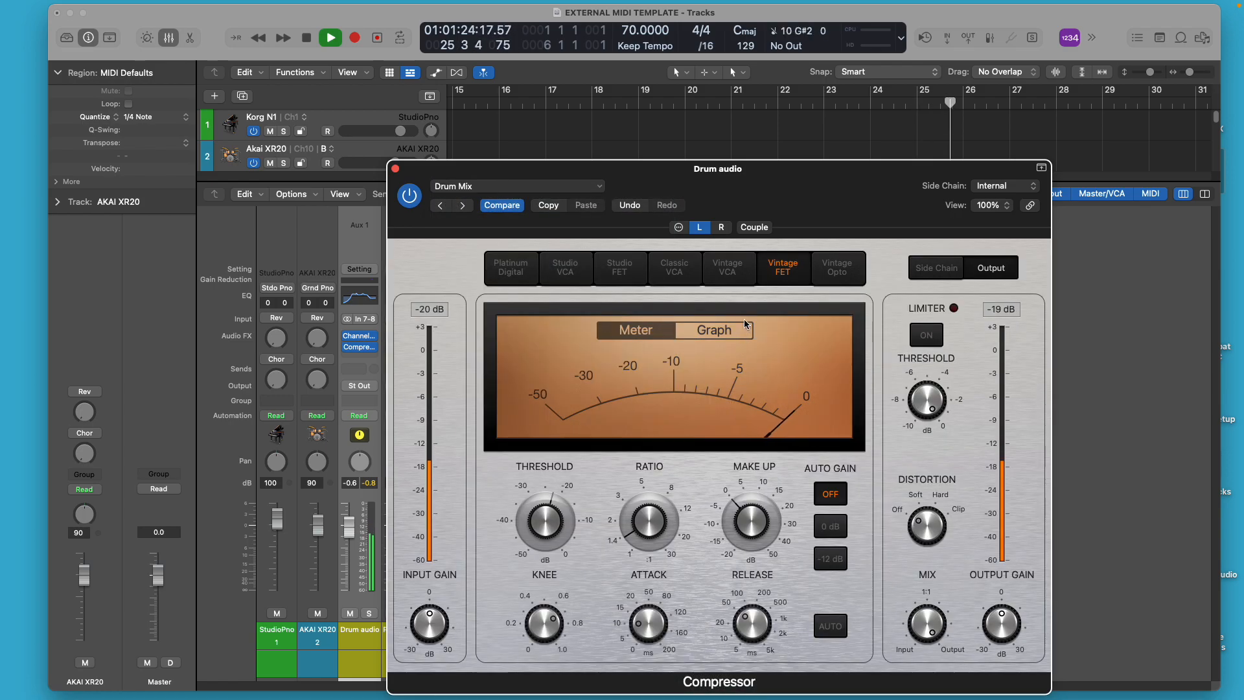
Load the Classic Drums preset in the Compressor and lower its output gain, closing the plug-in window when done.
click(601, 187)
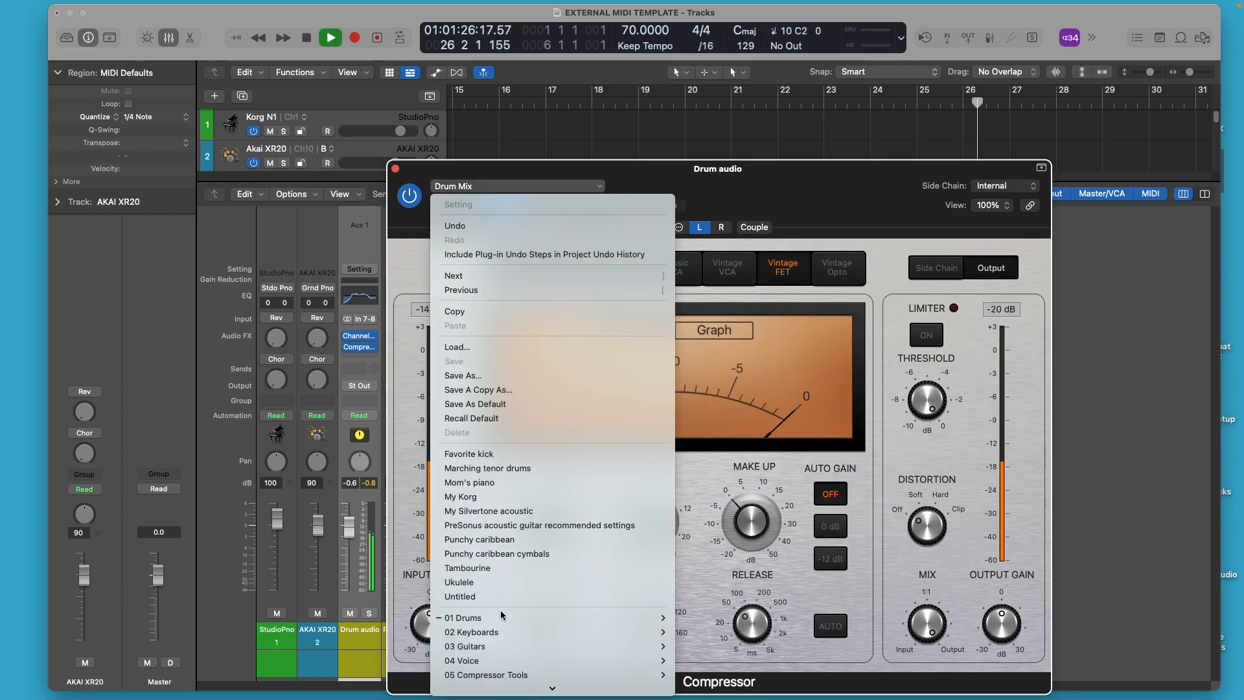
mouse_move(583, 617)
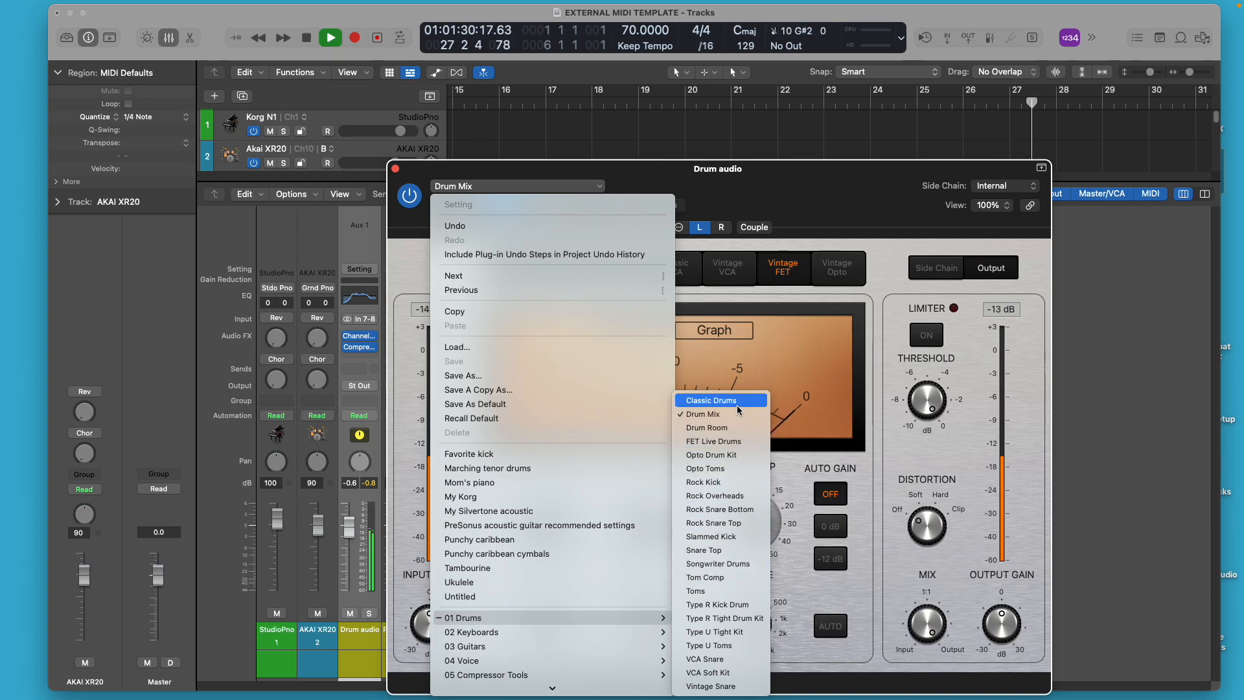
click(737, 402)
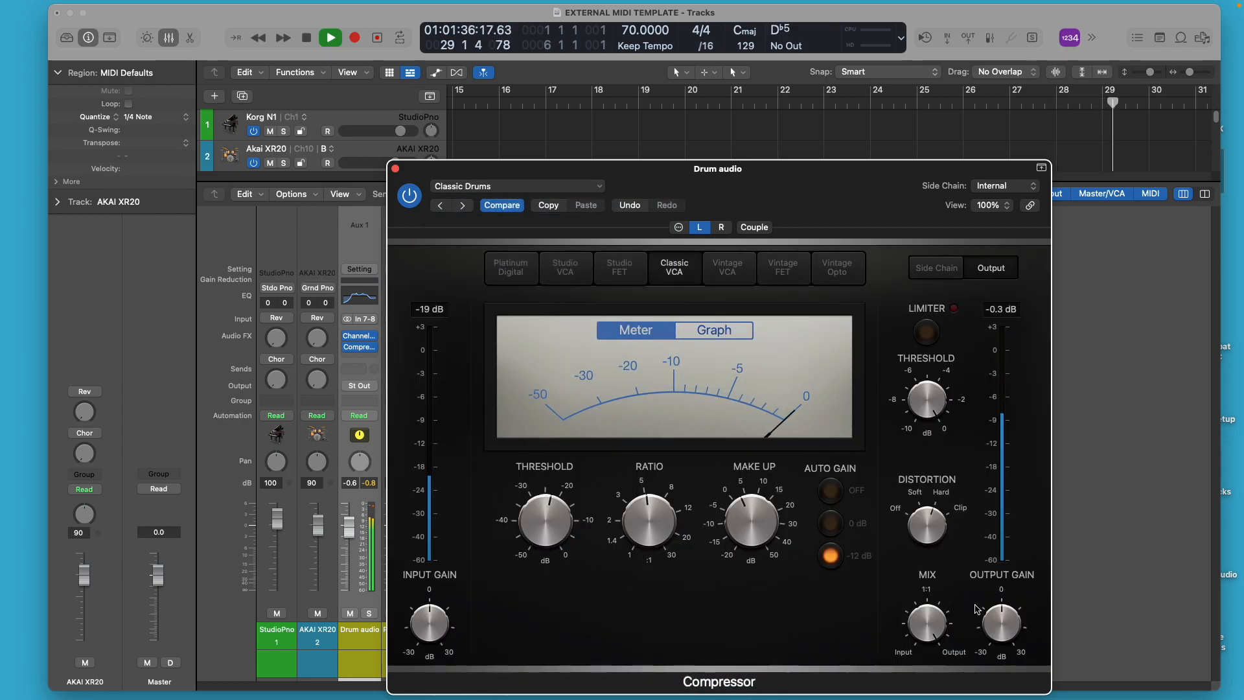
drag(1000, 623, 999, 644)
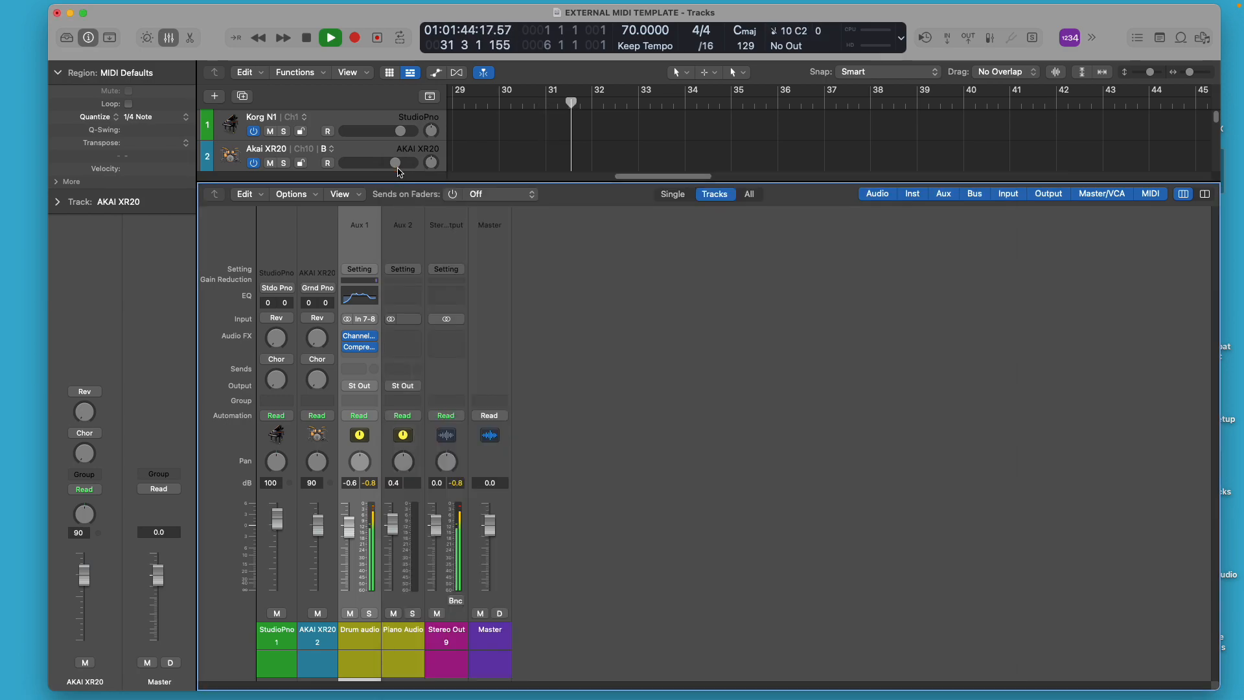
click(396, 169)
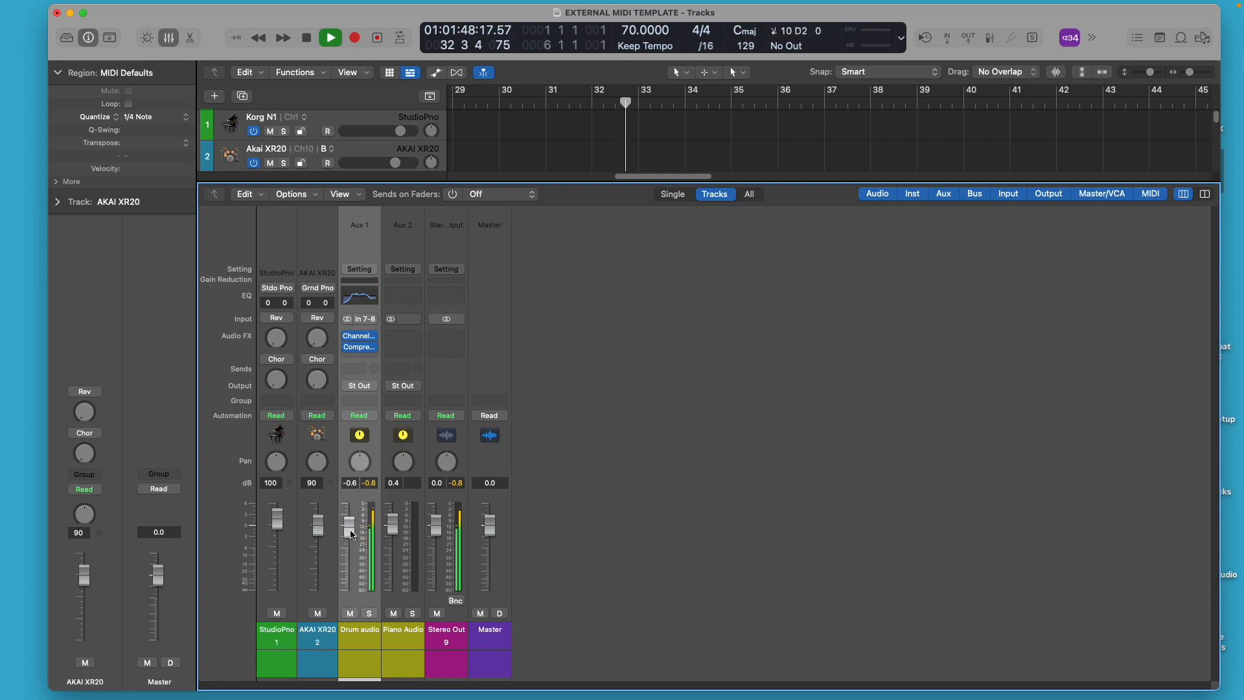
Lower the Drum audio channel fader to -4.5 dB and close the Mixer.
mouse_move(350, 531)
mouse_down()
mouse_move(350, 564)
mouse_move(350, 549)
mouse_up()
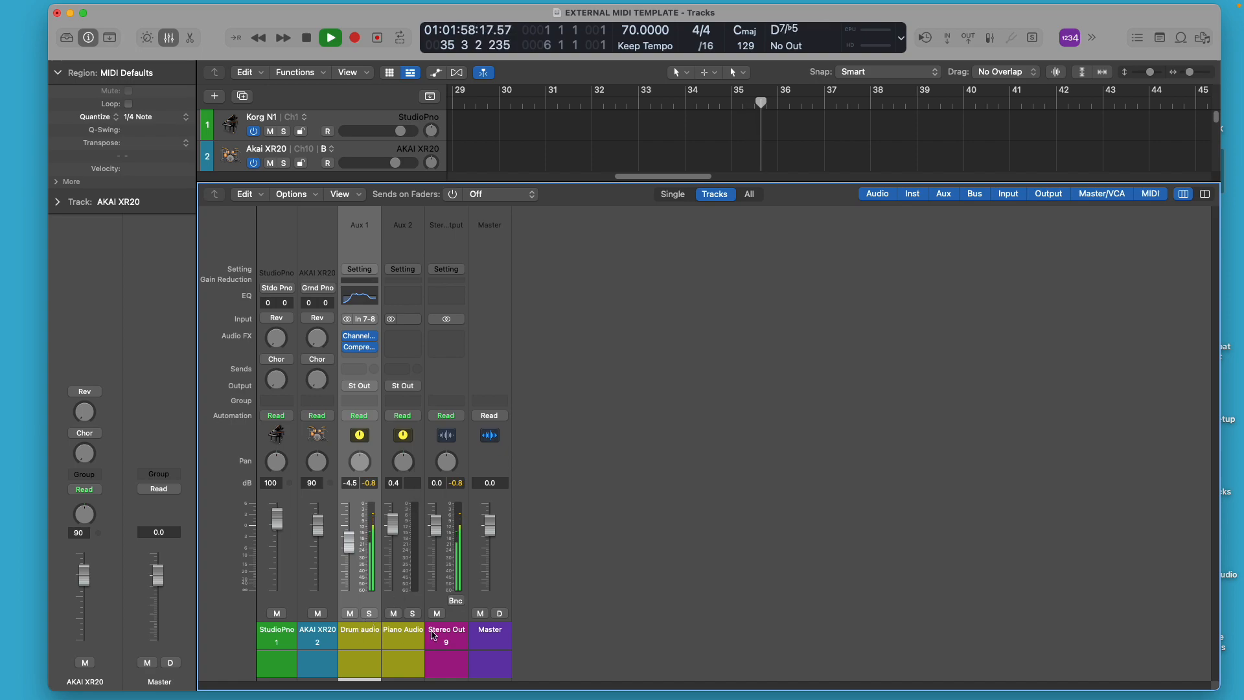
key(x)
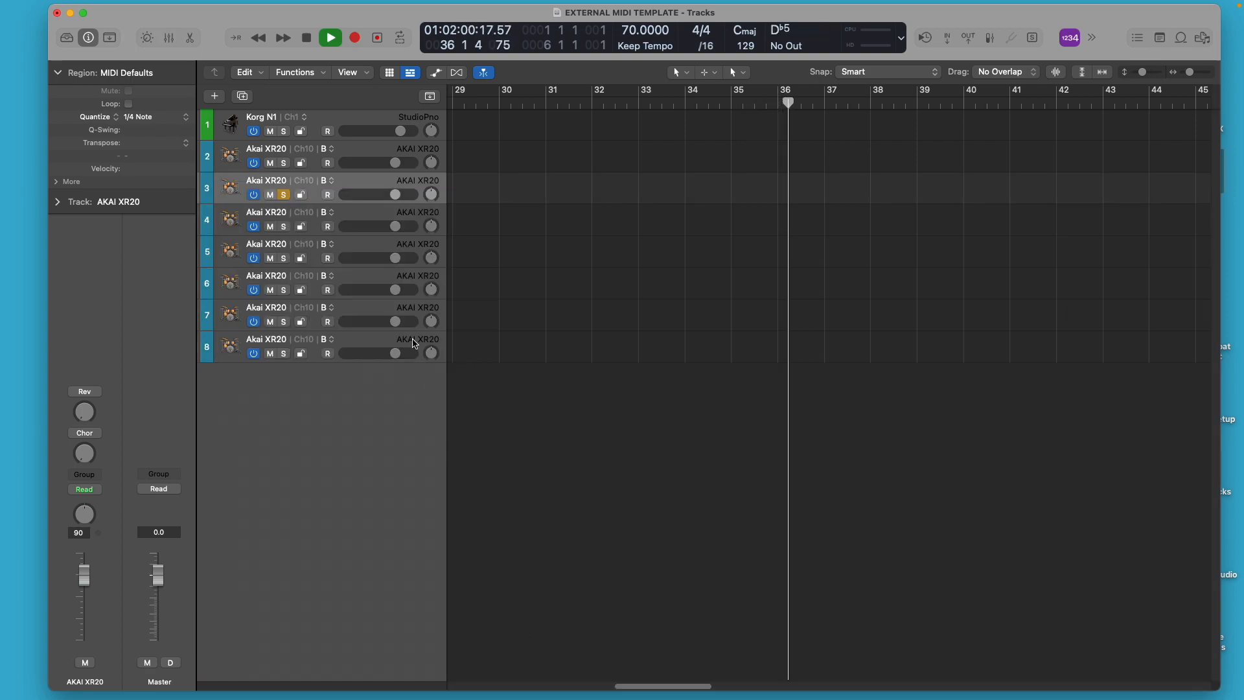
Turn off the solo on Akai XR20 track 3 and return the stopped playhead to the project start.
click(283, 195)
click(284, 194)
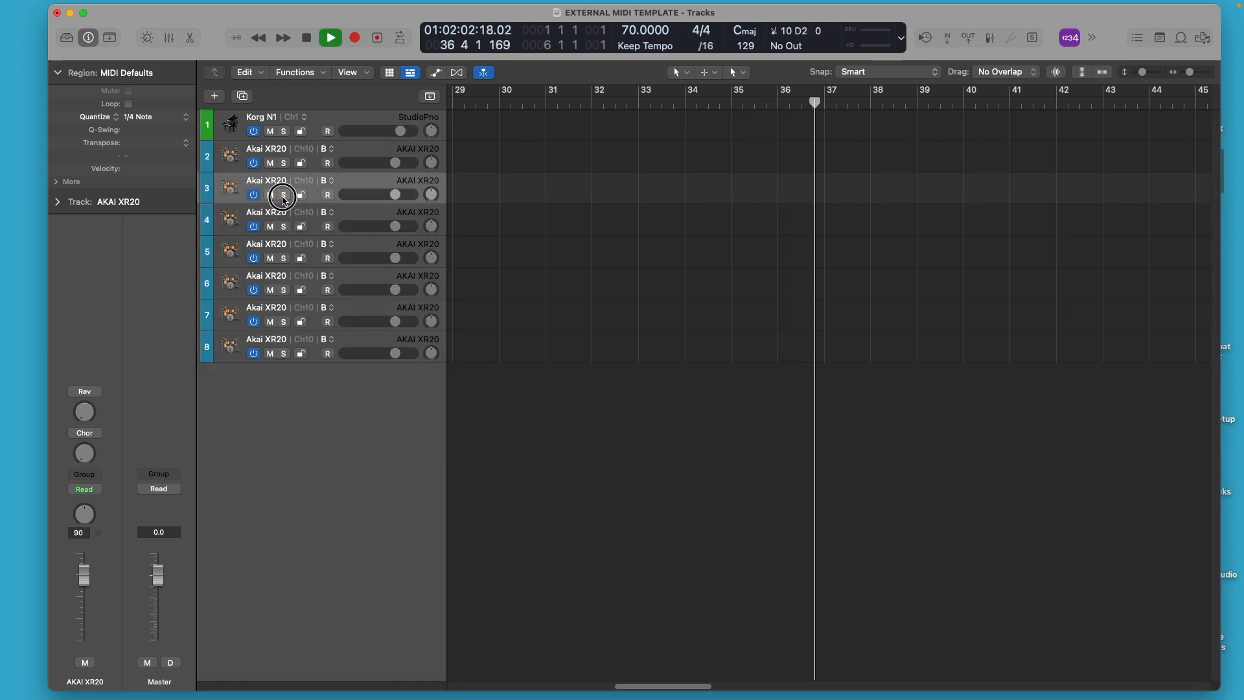
key(Return)
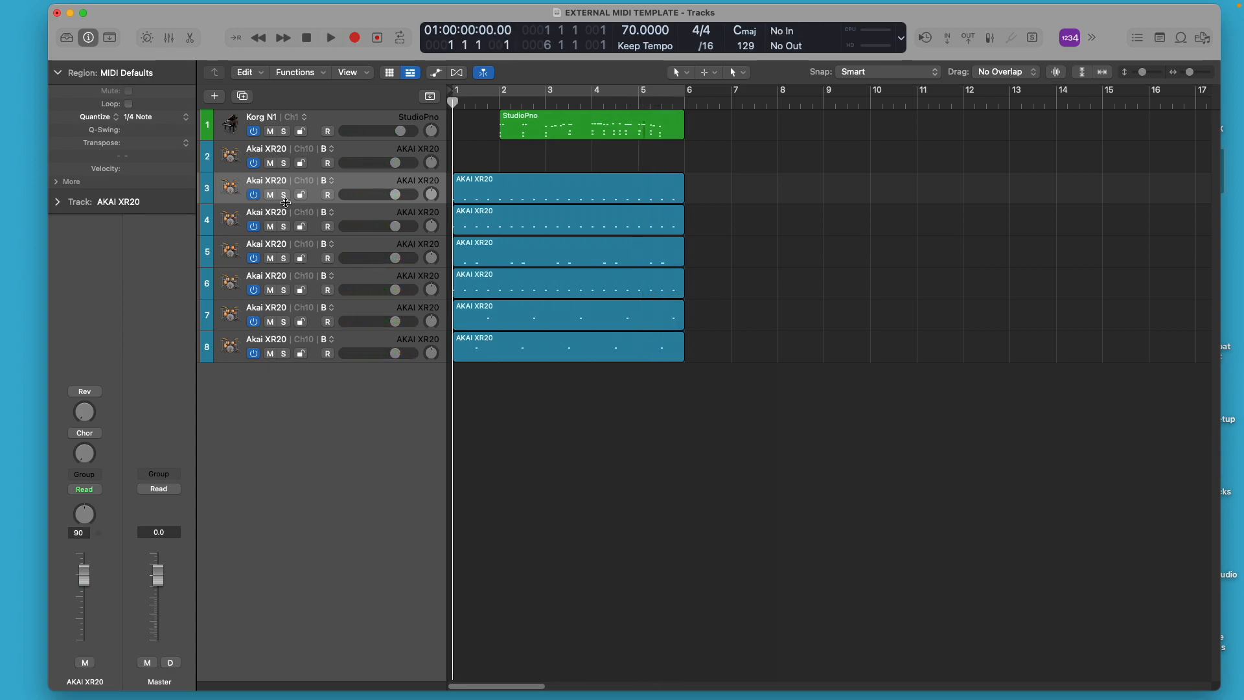
Look over the Korg N1 track and the separated Akai XR20 regions on tracks 3 to 6, ending with track 3 selected.
click(370, 126)
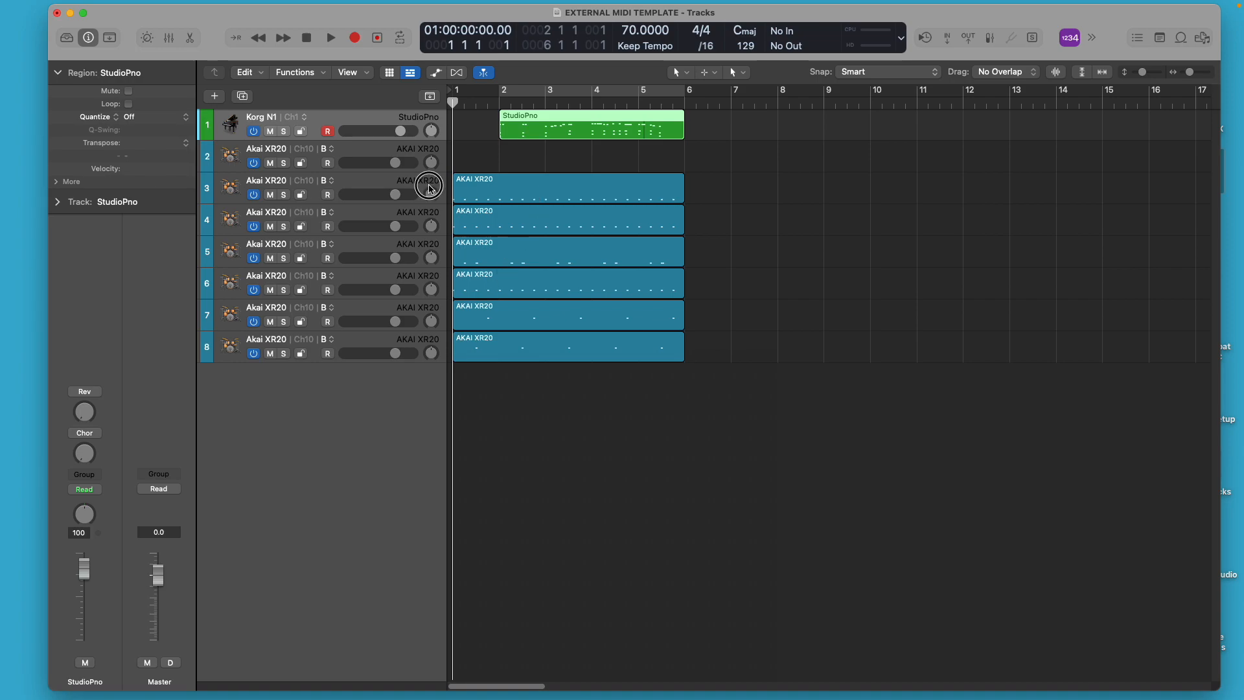
click(430, 188)
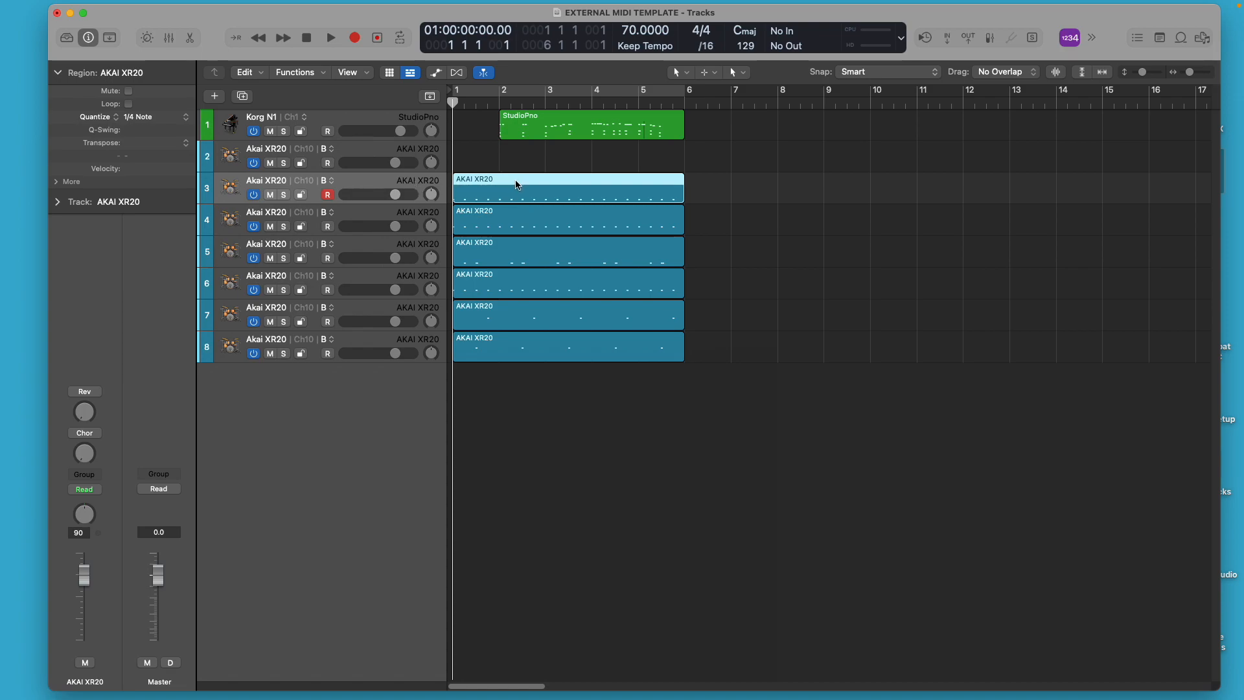
click(535, 220)
click(546, 252)
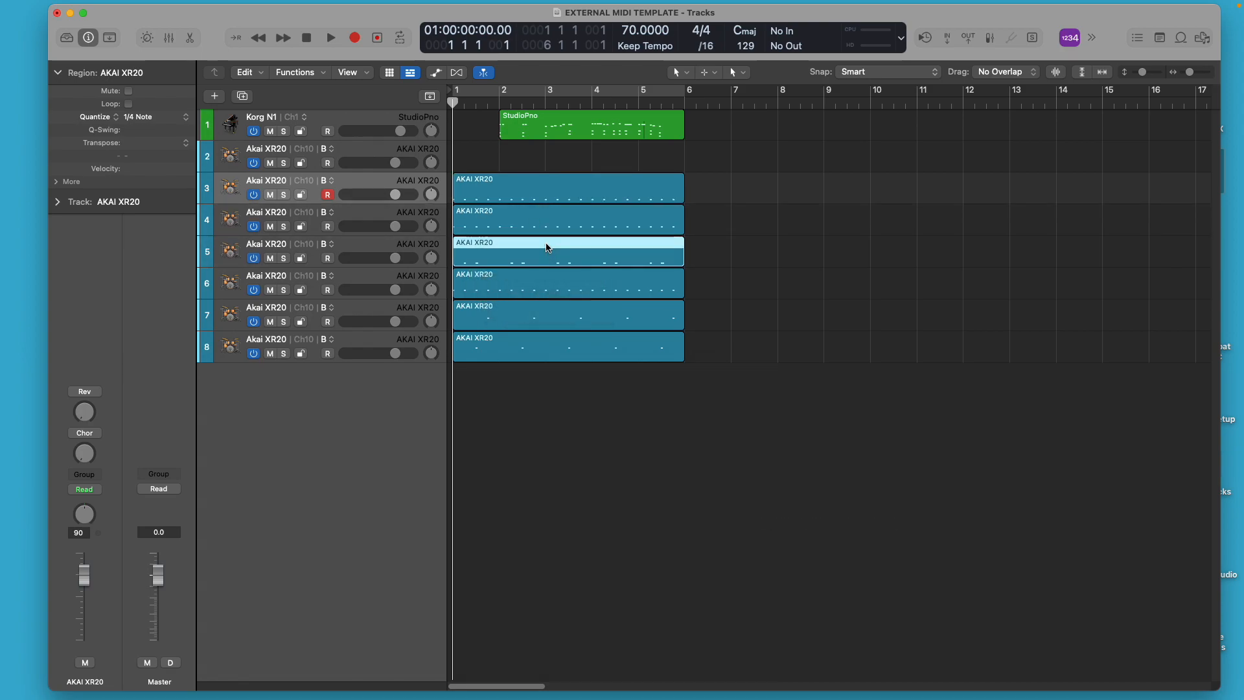
click(553, 285)
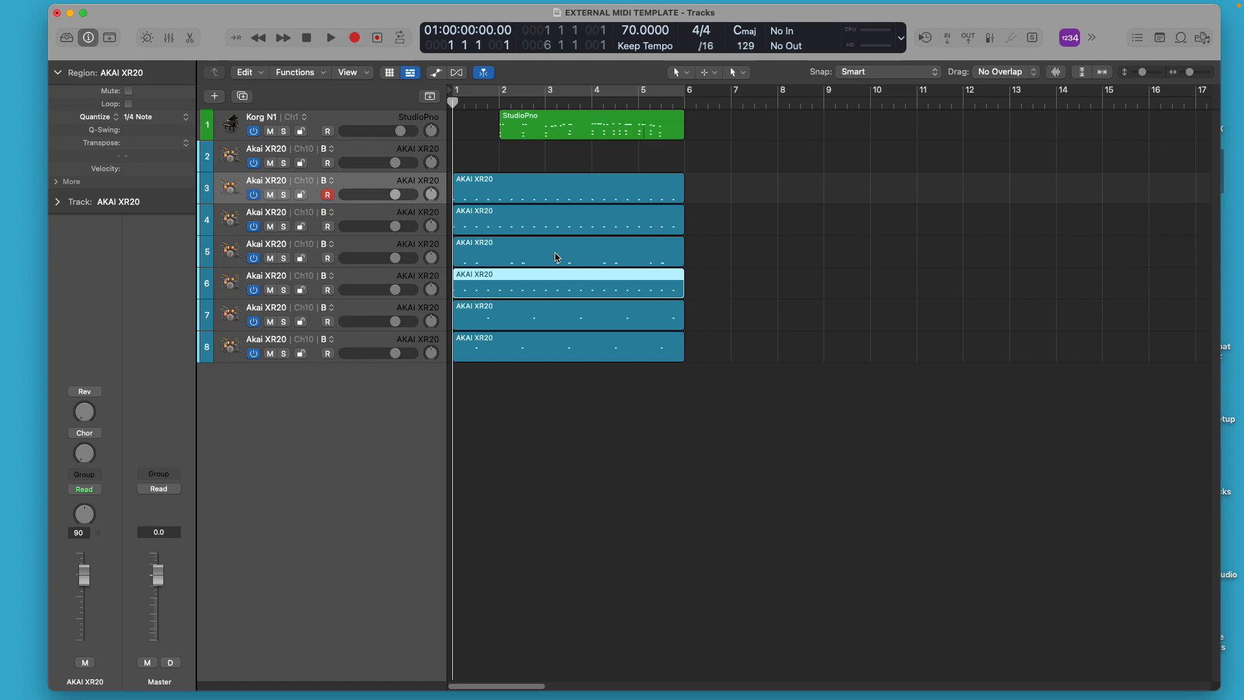
click(556, 260)
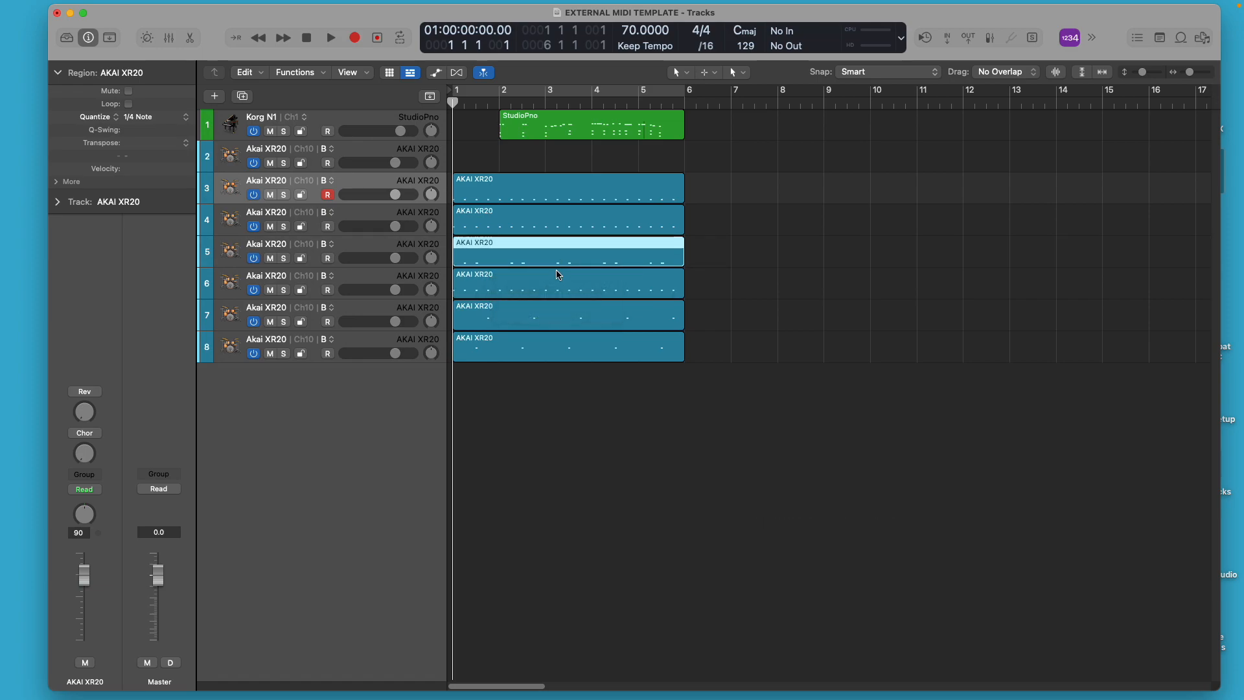
click(555, 277)
click(403, 182)
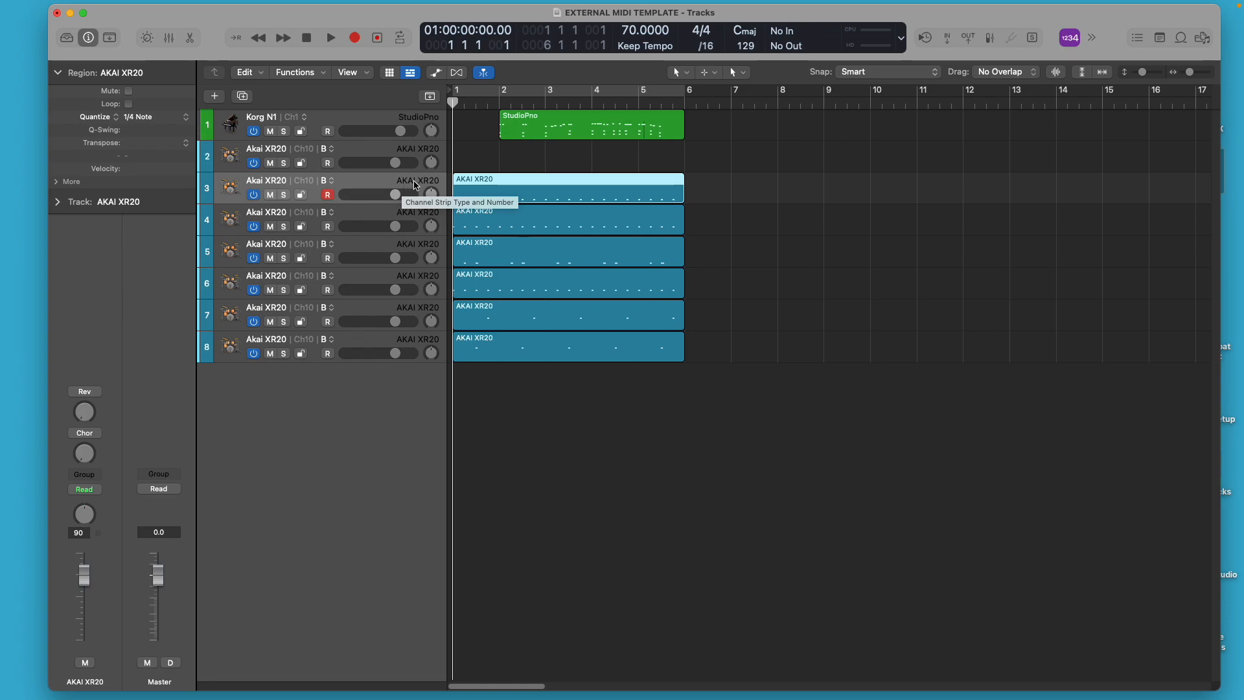
mouse_move(1092, 3)
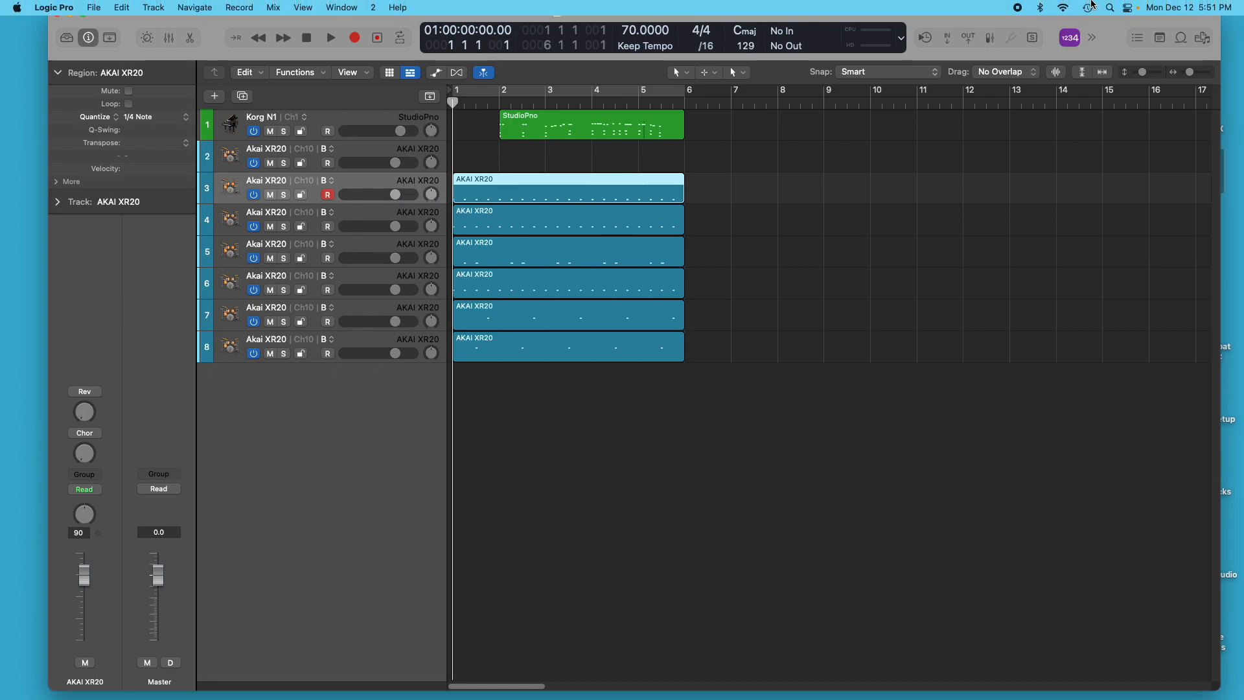